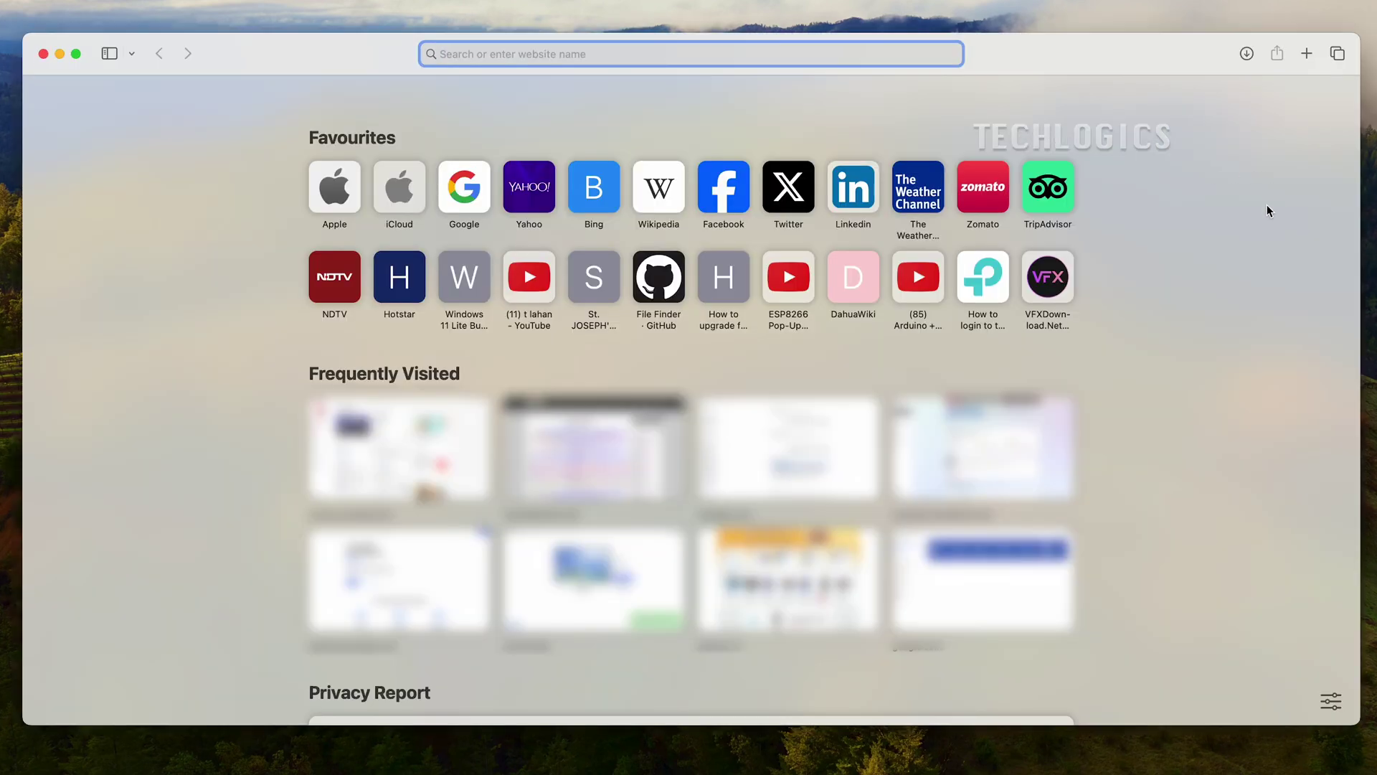
Open 192.168.1.25 in Safari and log in with the saved admin credentials.
text(192)
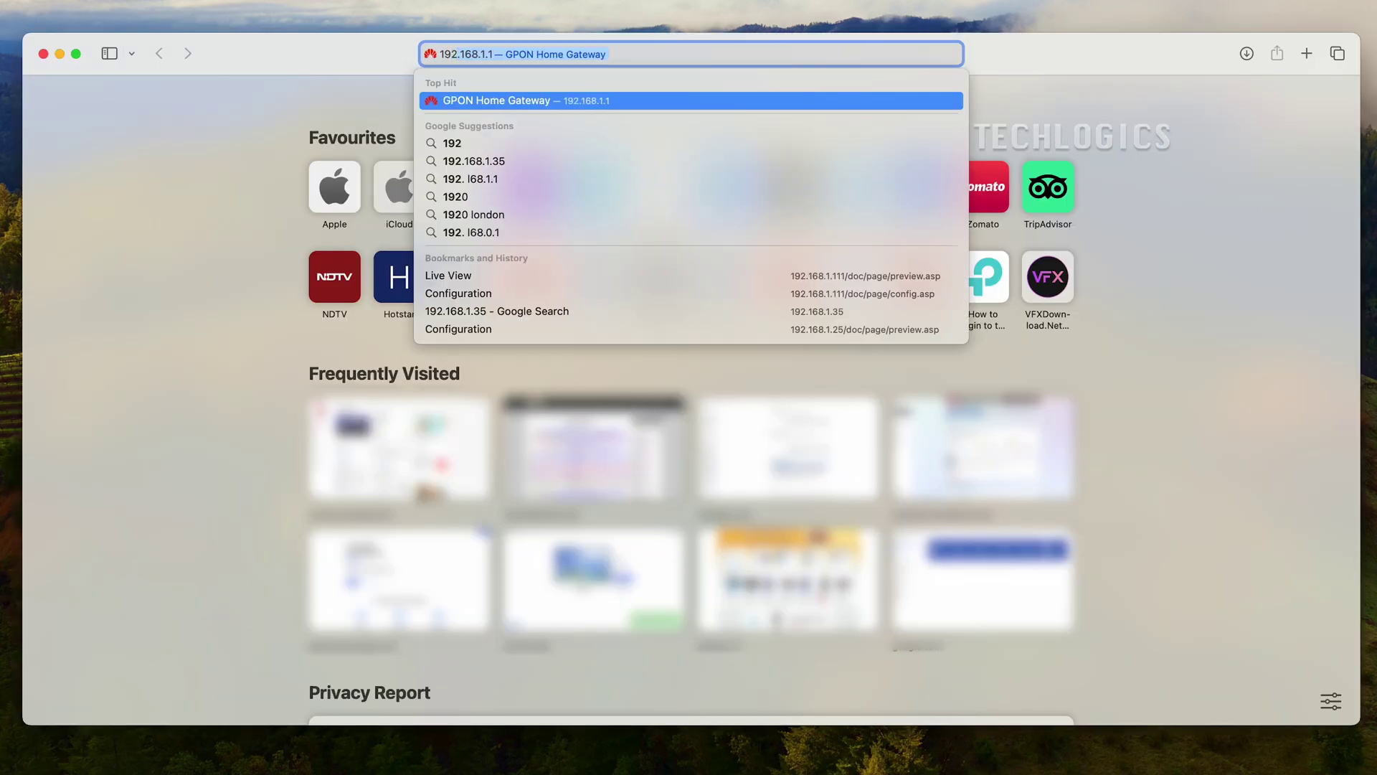
text(.168.1.1)
key(BackSpace)
text(25)
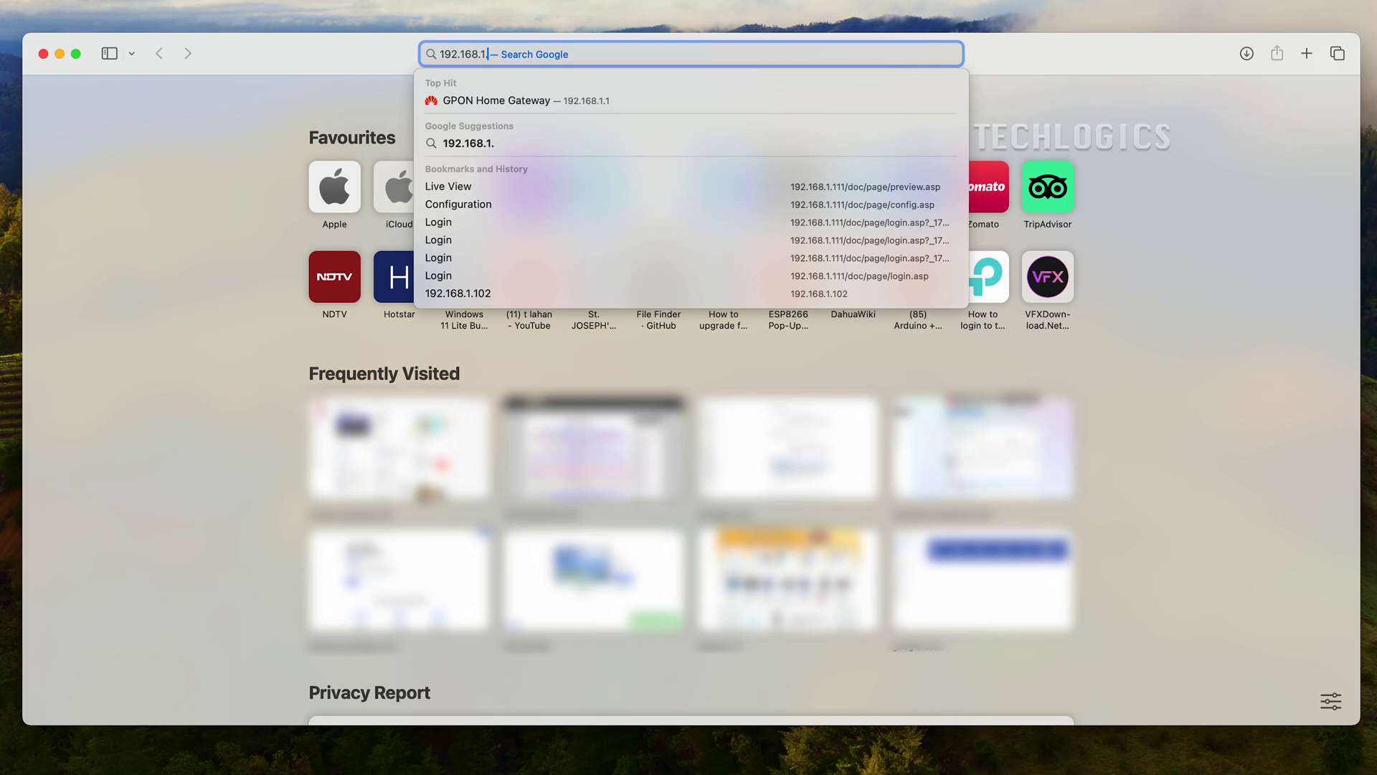
key(Return)
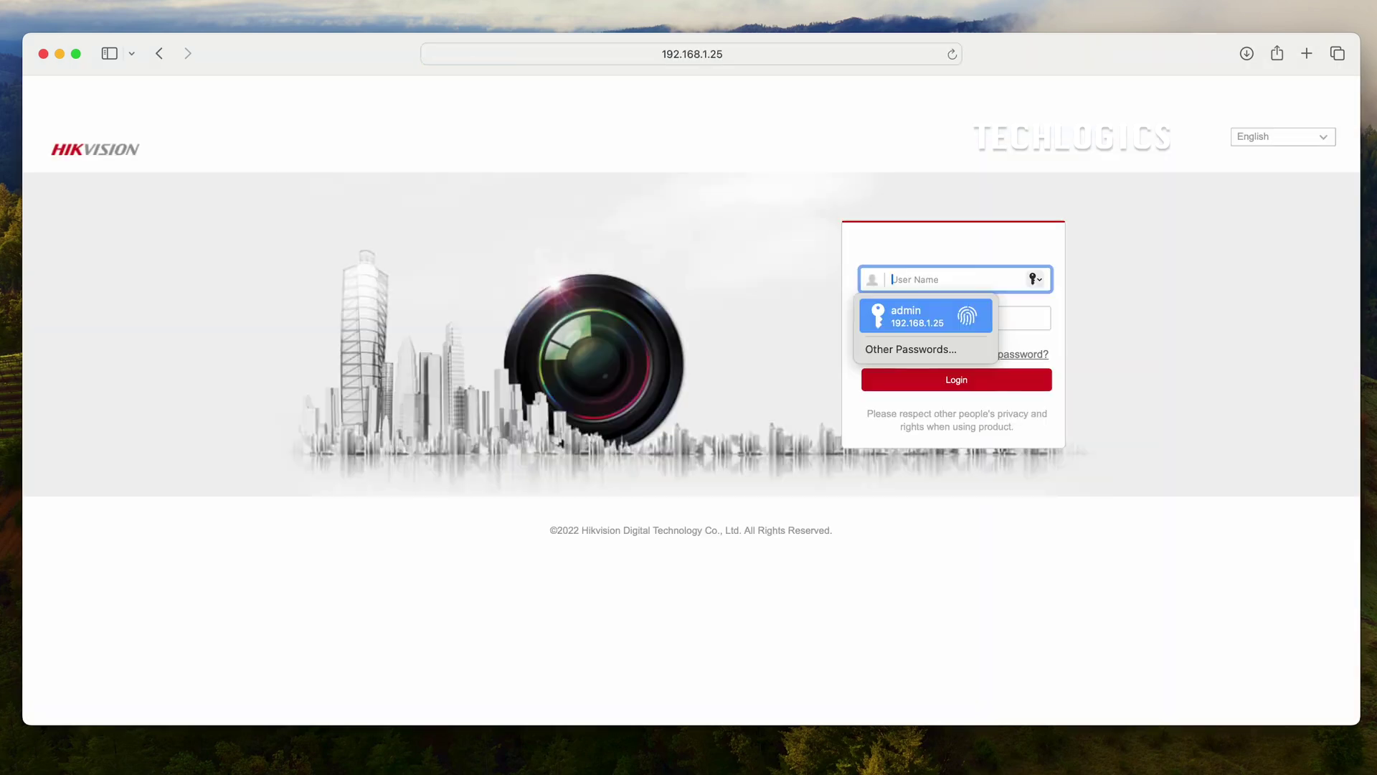
key(Return)
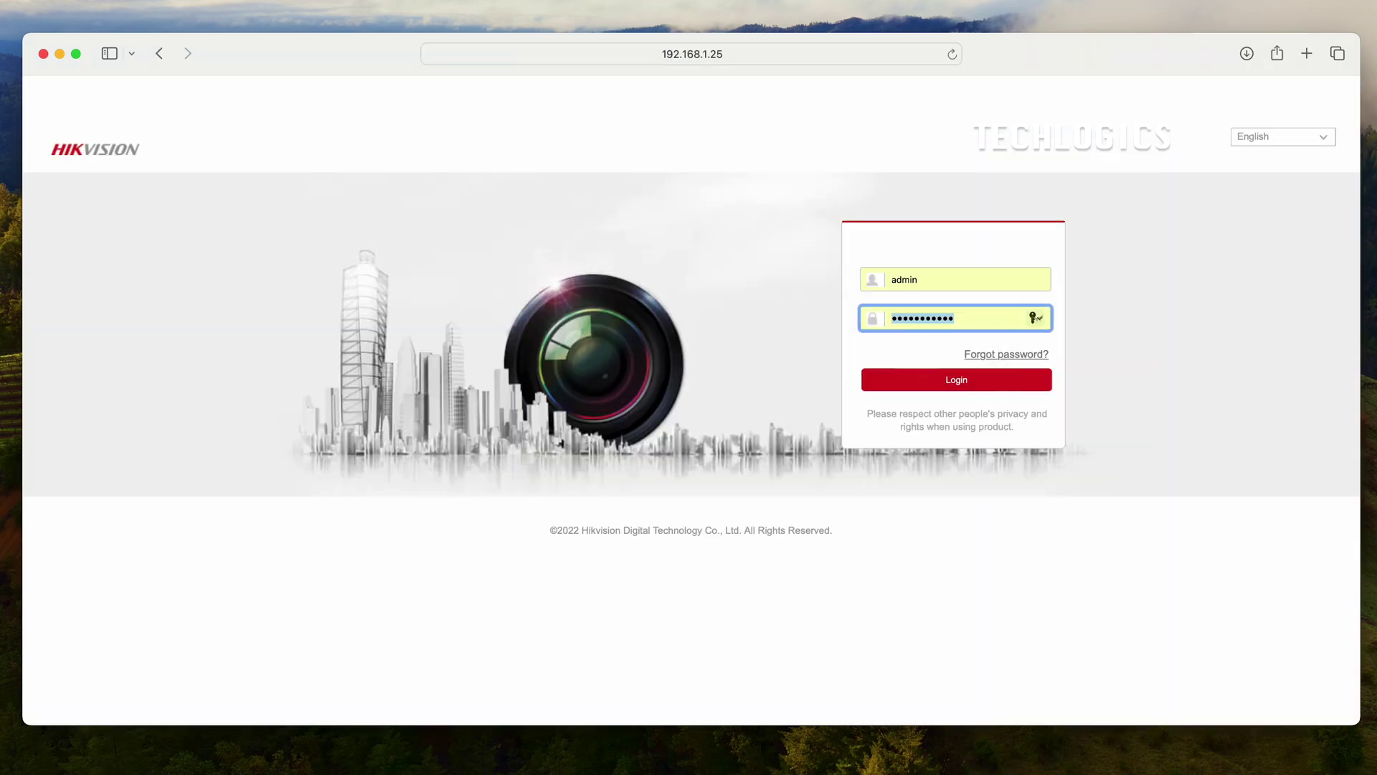
key(Return)
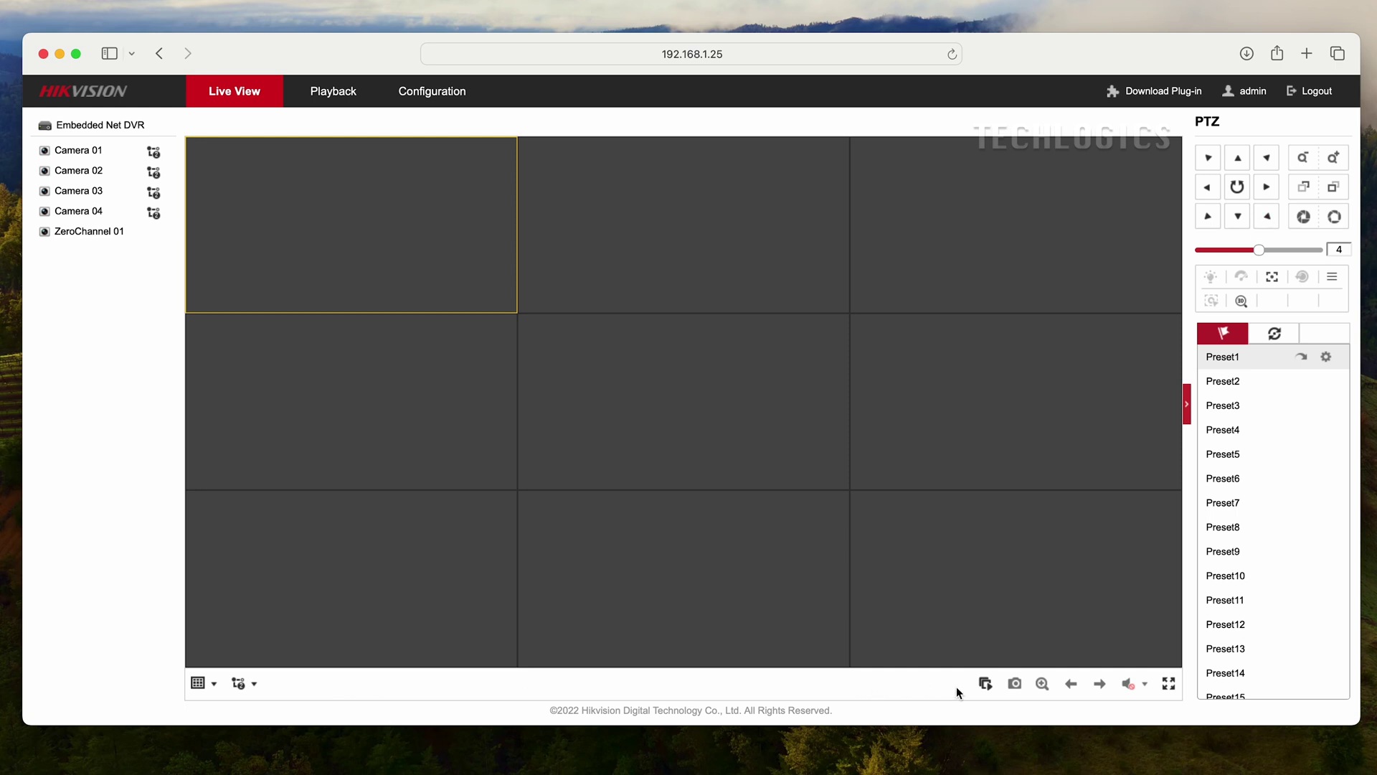
Start live video on all cameras and switch the video grid to 2×2.
click(984, 685)
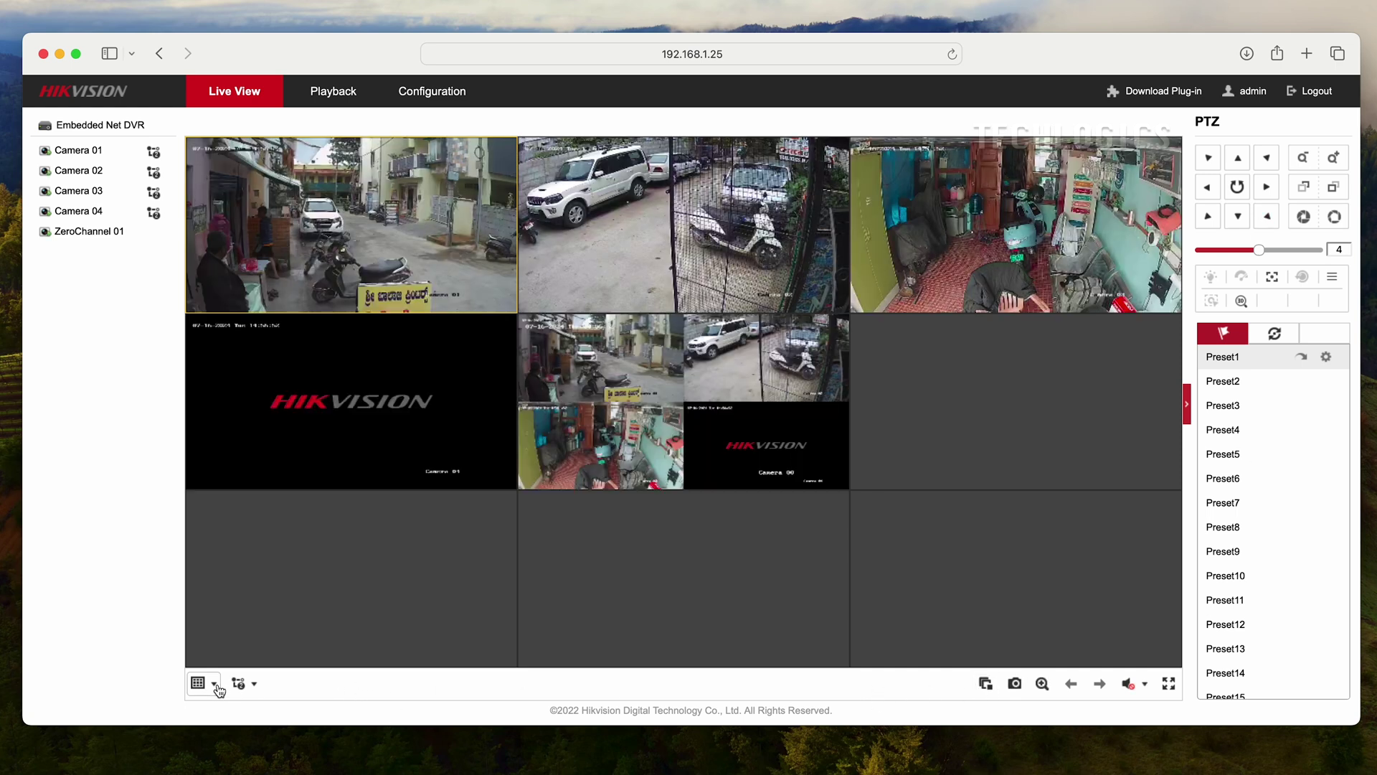
click(216, 685)
click(221, 708)
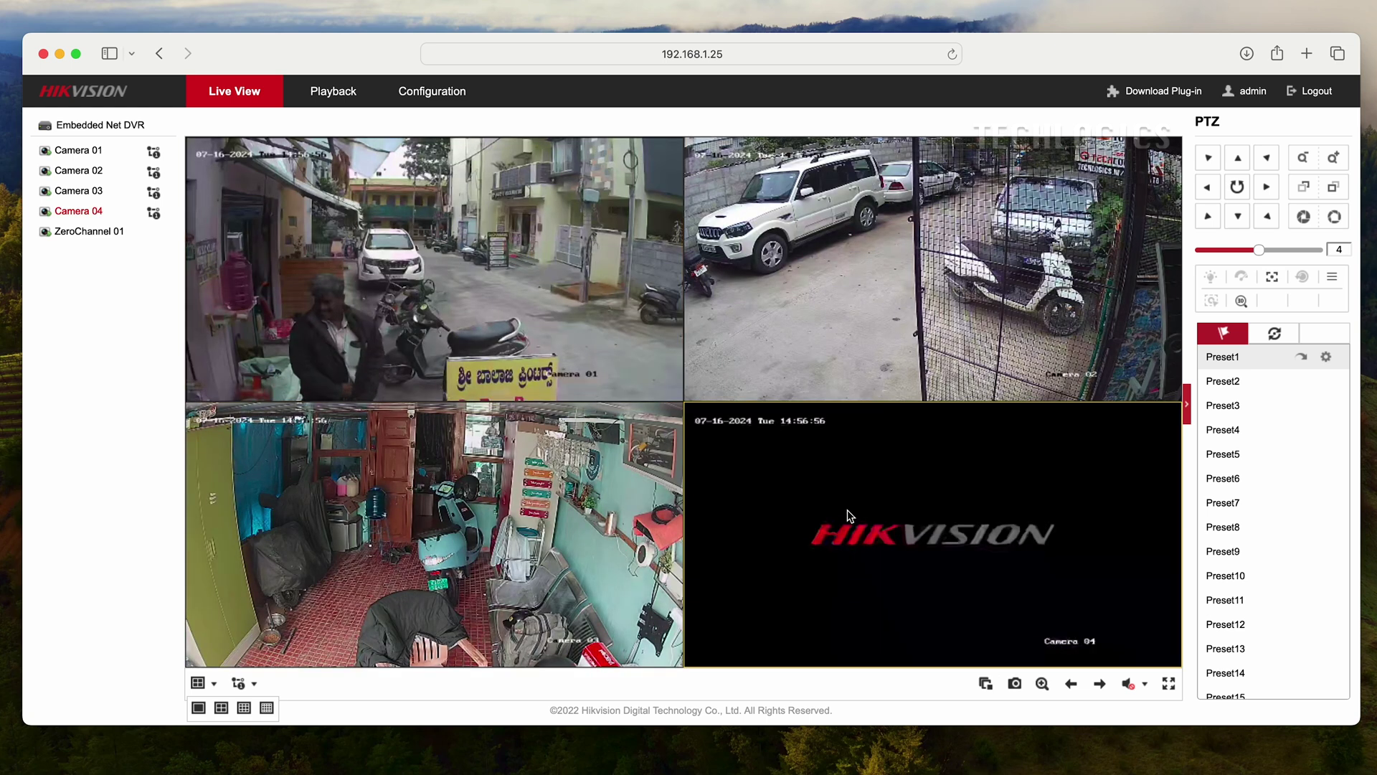
click(721, 517)
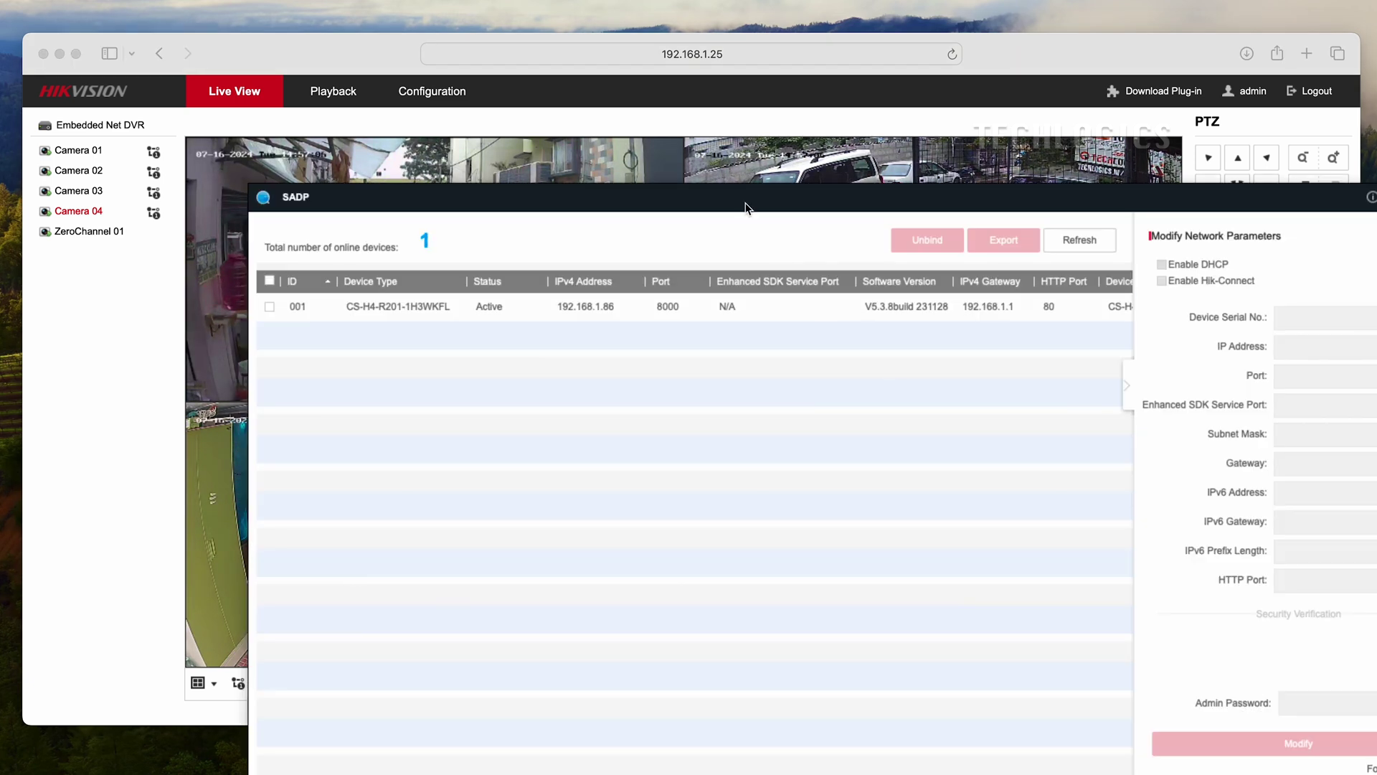
drag(743, 199, 552, 90)
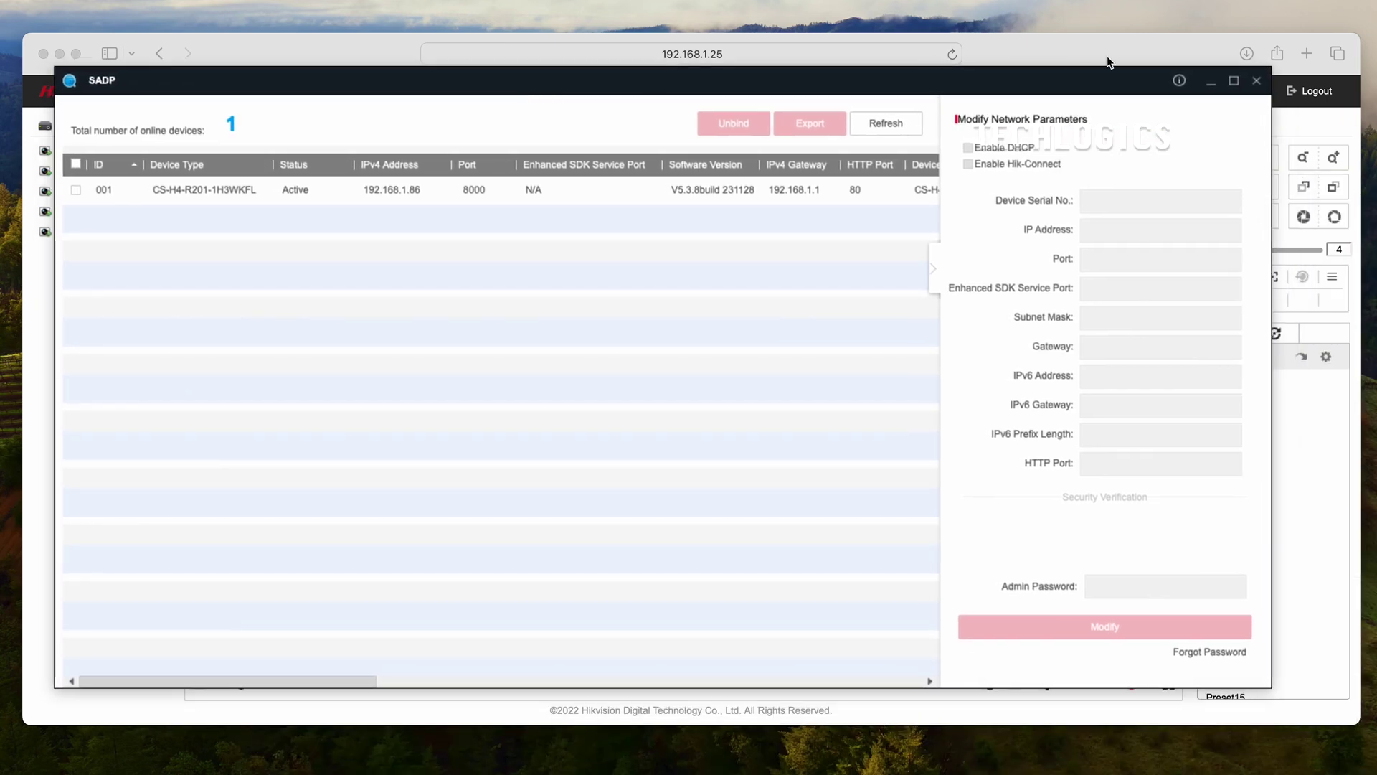
click(1172, 49)
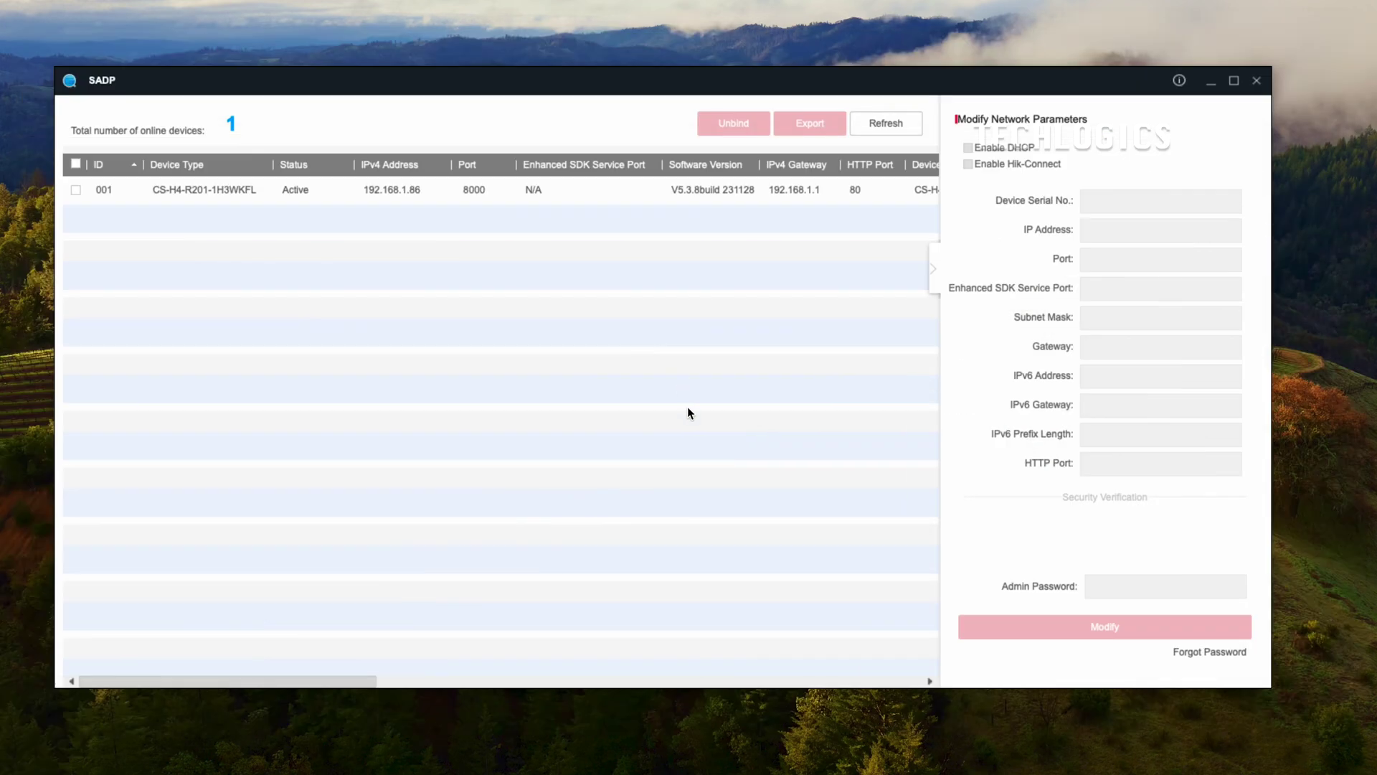
Reposition the SADP window, refresh its device list and check the version information.
drag(551, 91, 542, 87)
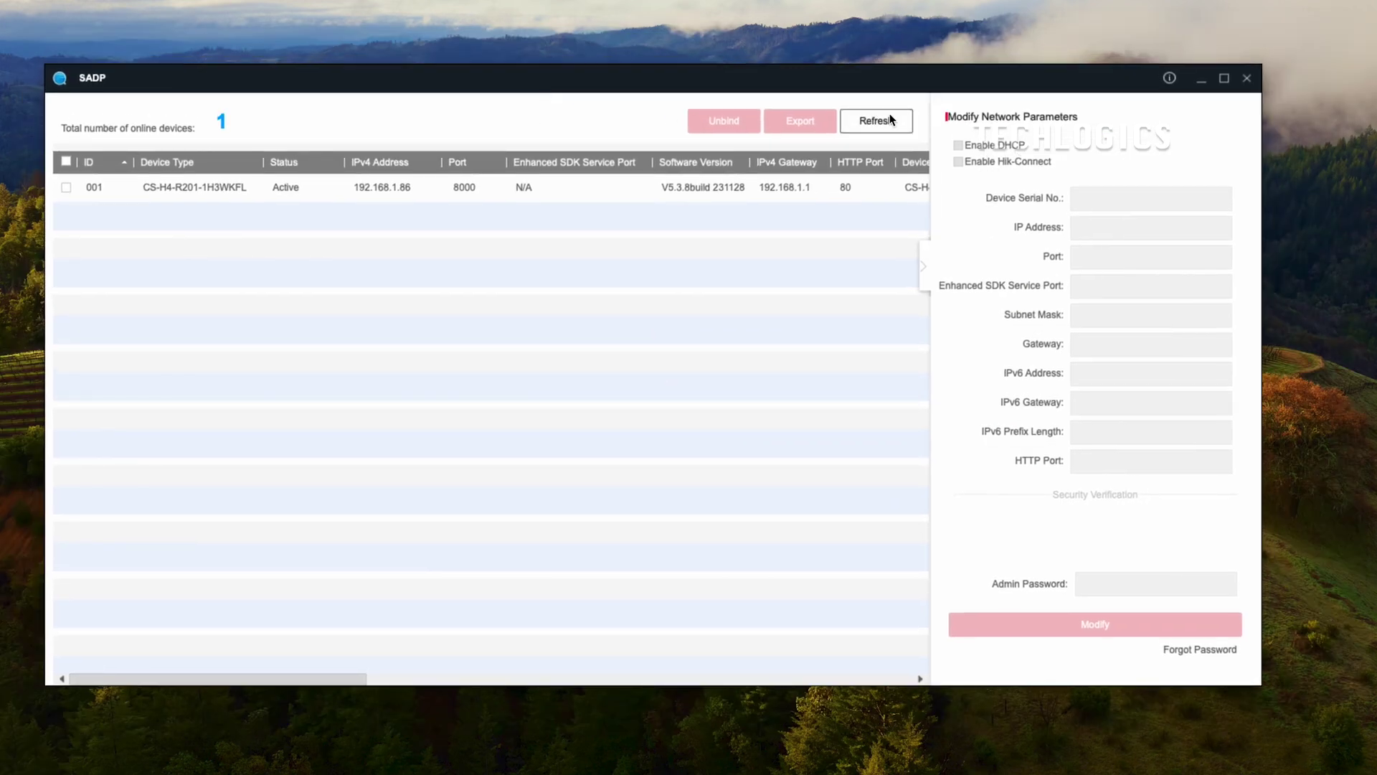
click(388, 193)
click(1172, 80)
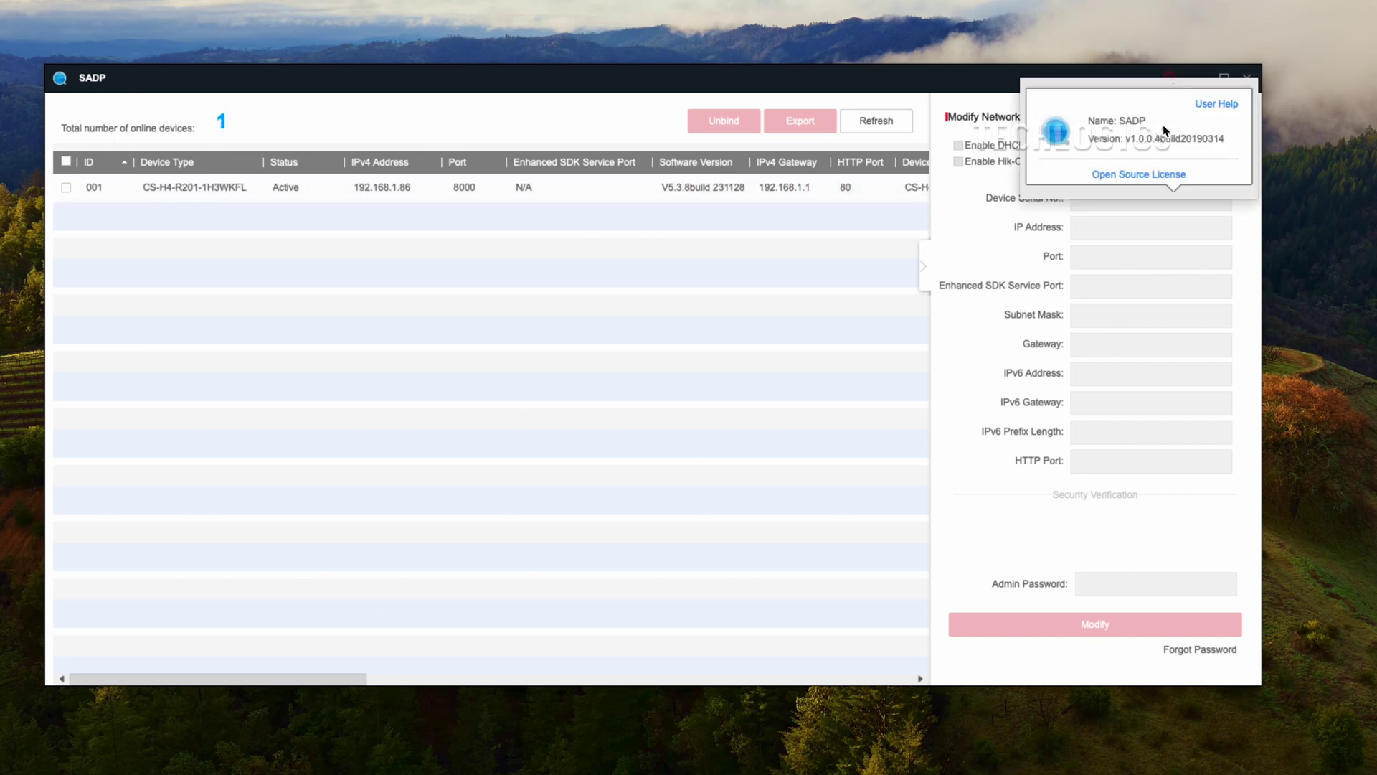
click(868, 218)
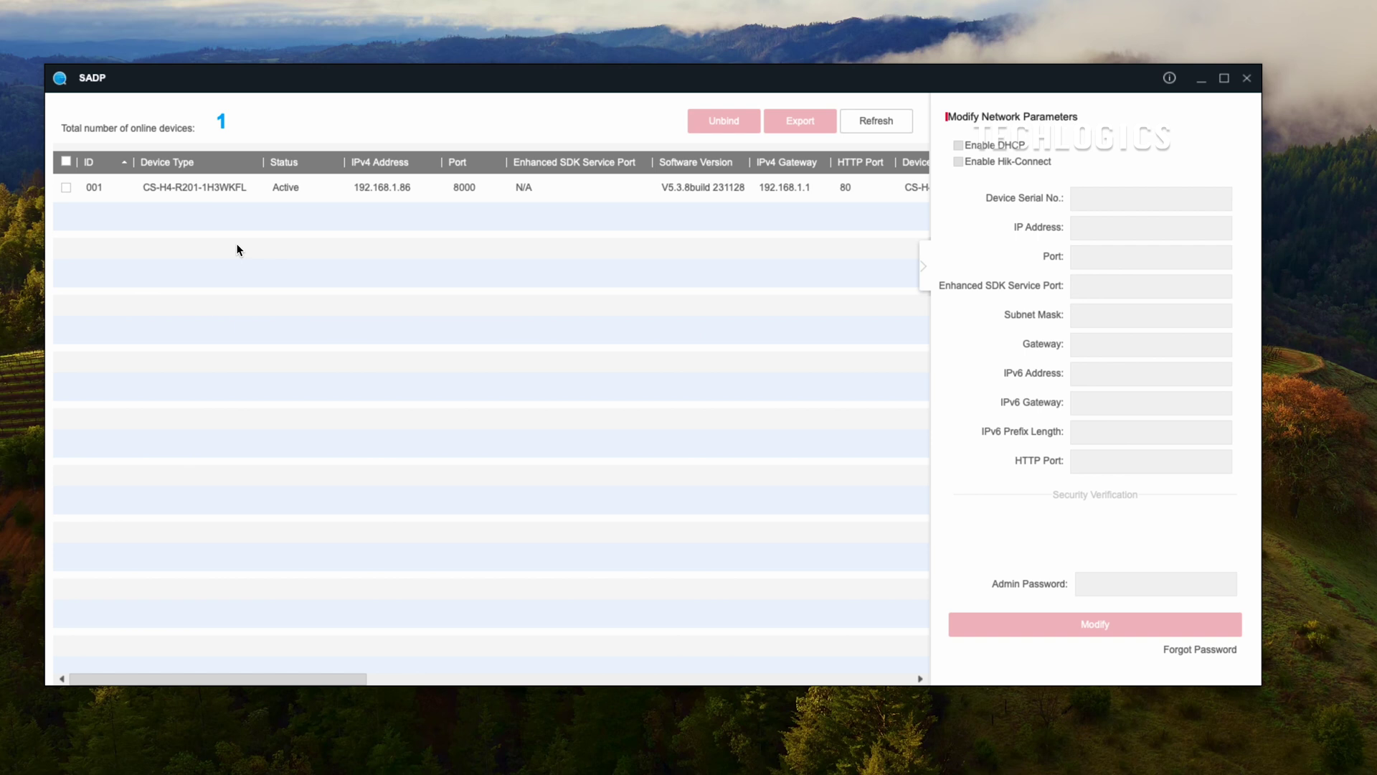
Tick camera 001, disable DHCP, set IP 192.168.1.90 and apply it with the admin password.
click(65, 188)
click(66, 187)
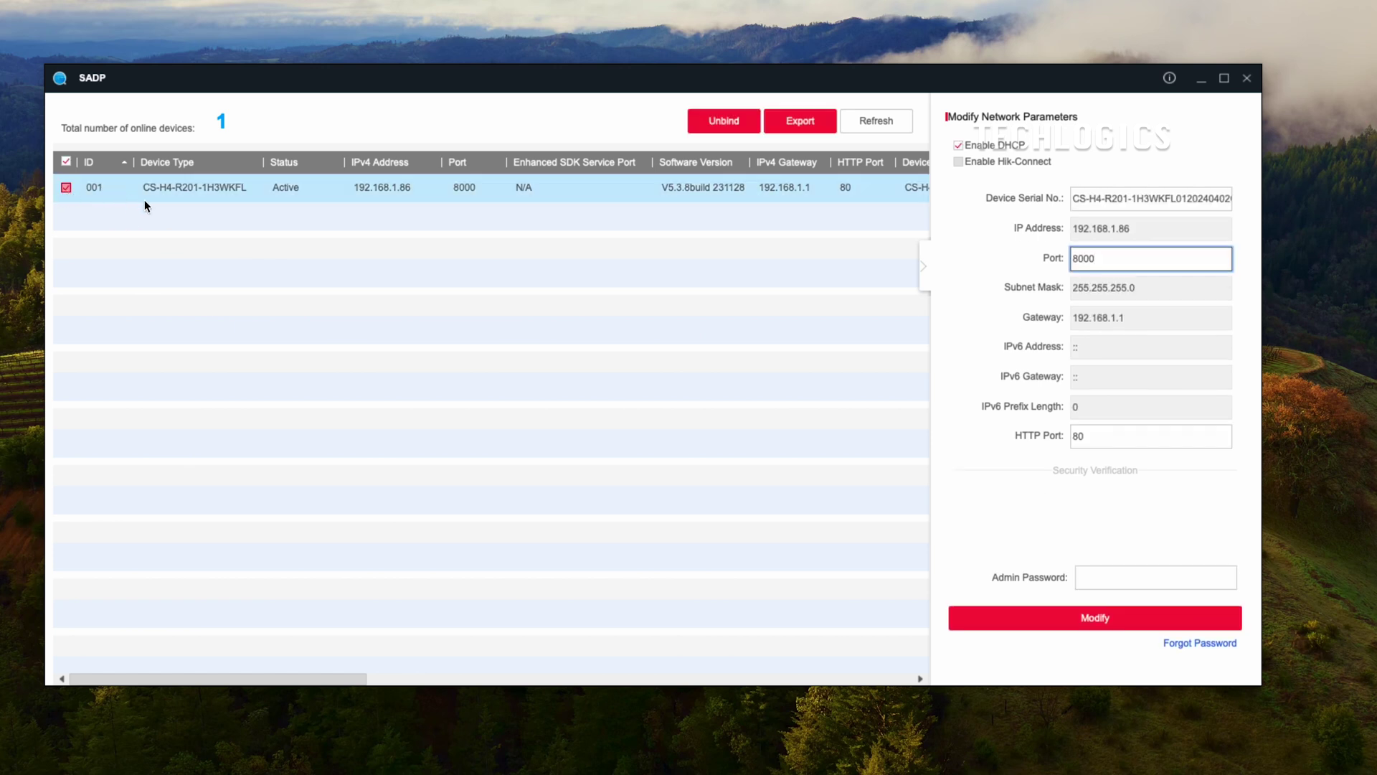
click(959, 146)
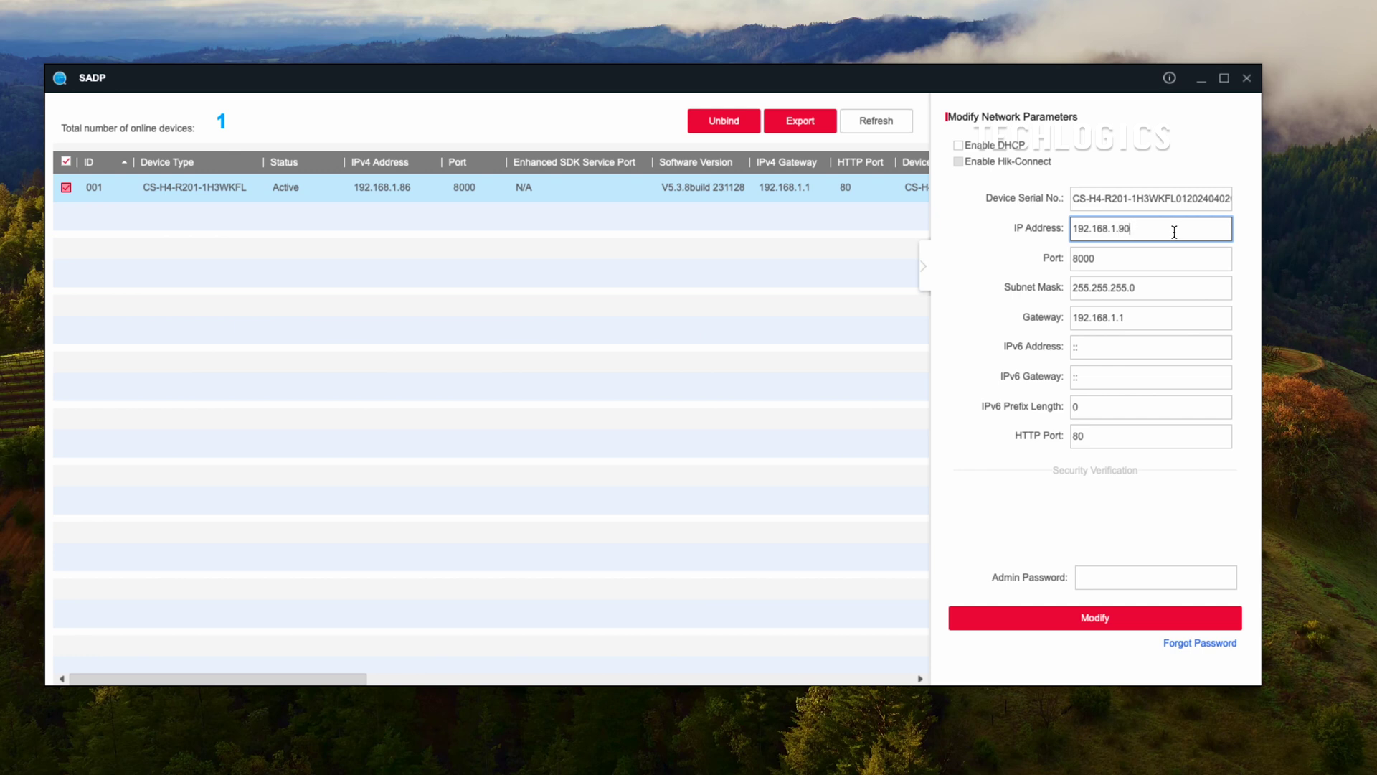
click(1088, 570)
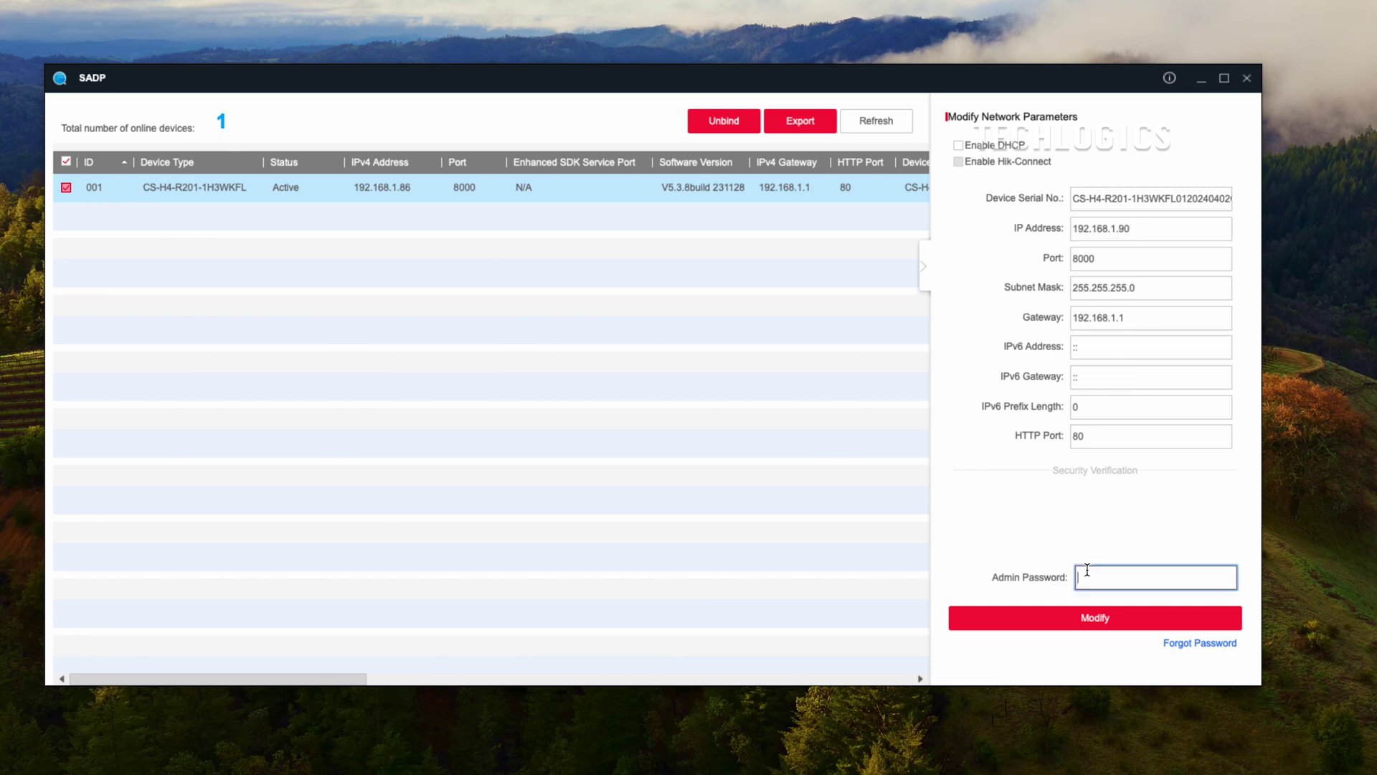
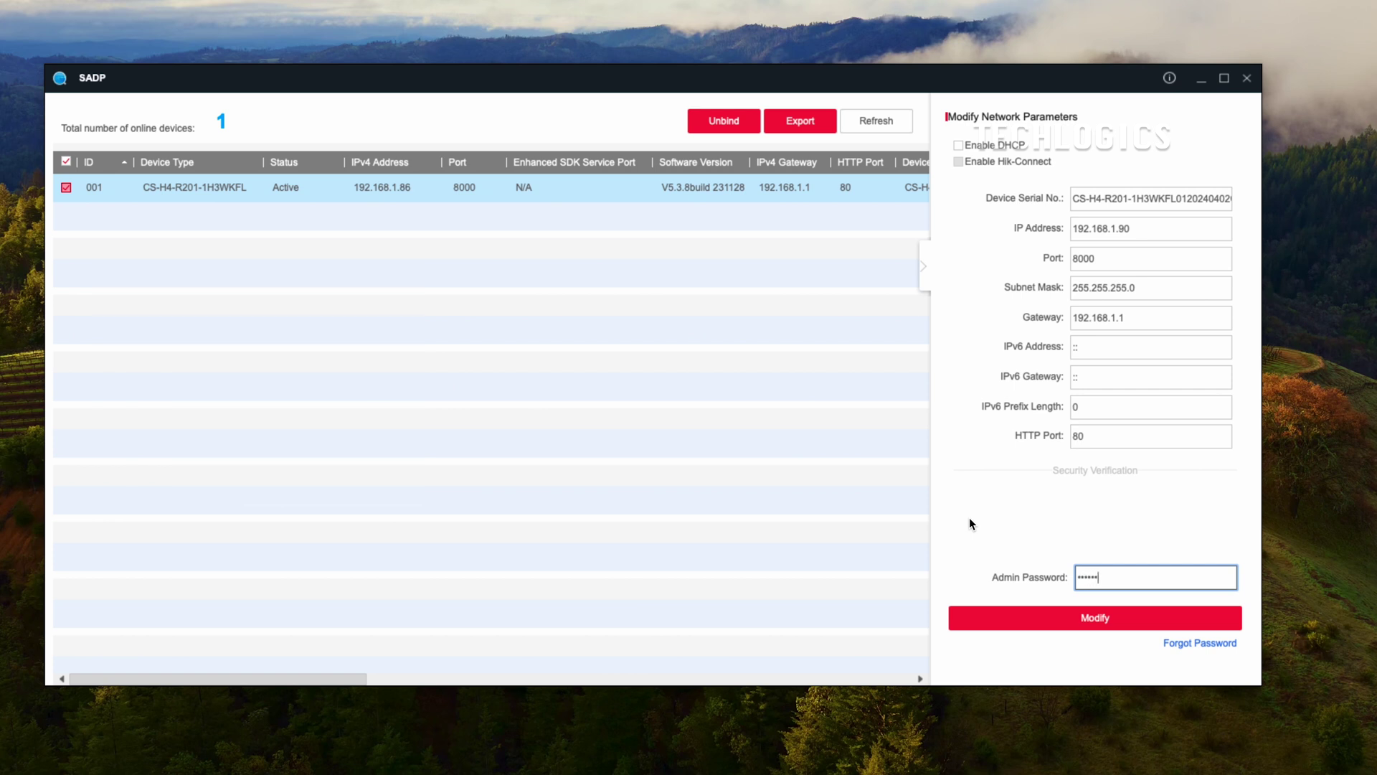
click(989, 618)
Refresh SADP's device list to confirm the change, then open the DVR's Configuration pages.
click(878, 120)
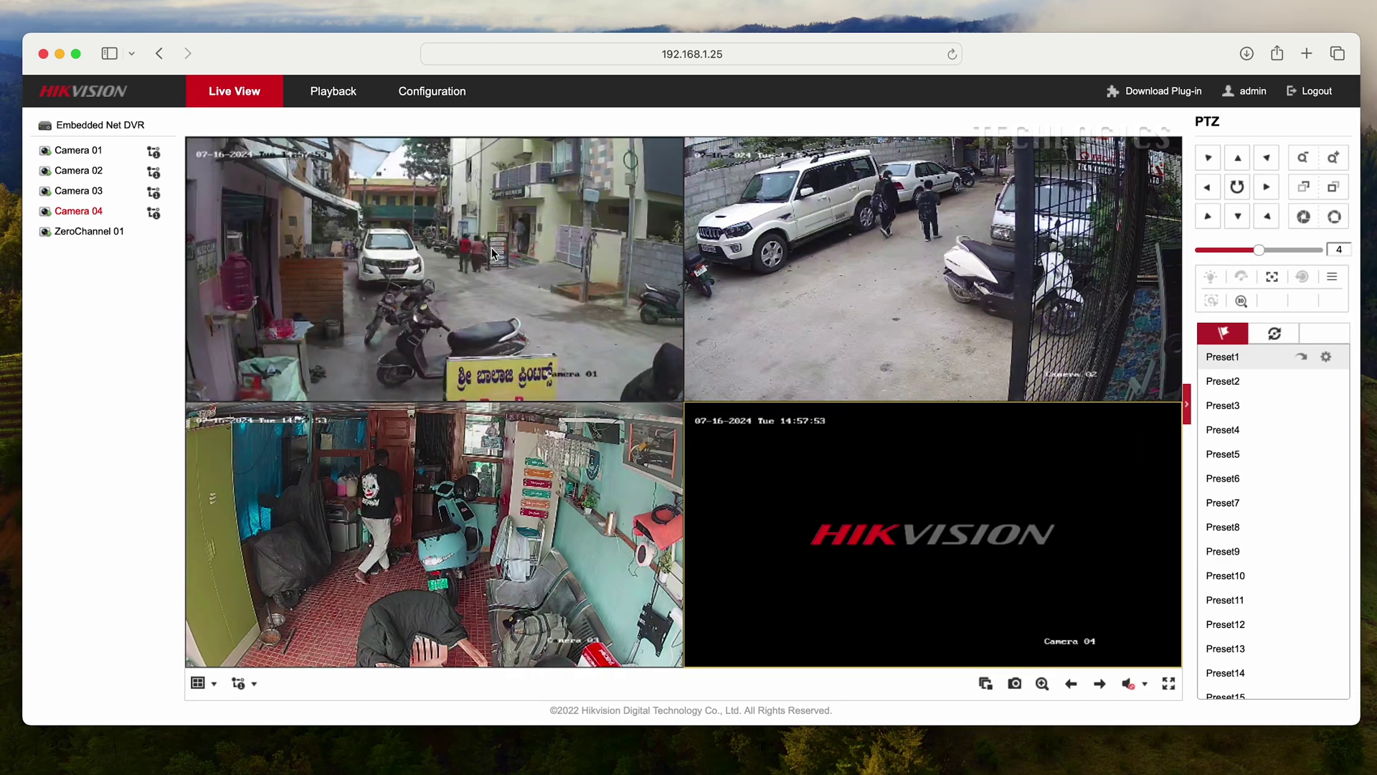
click(446, 104)
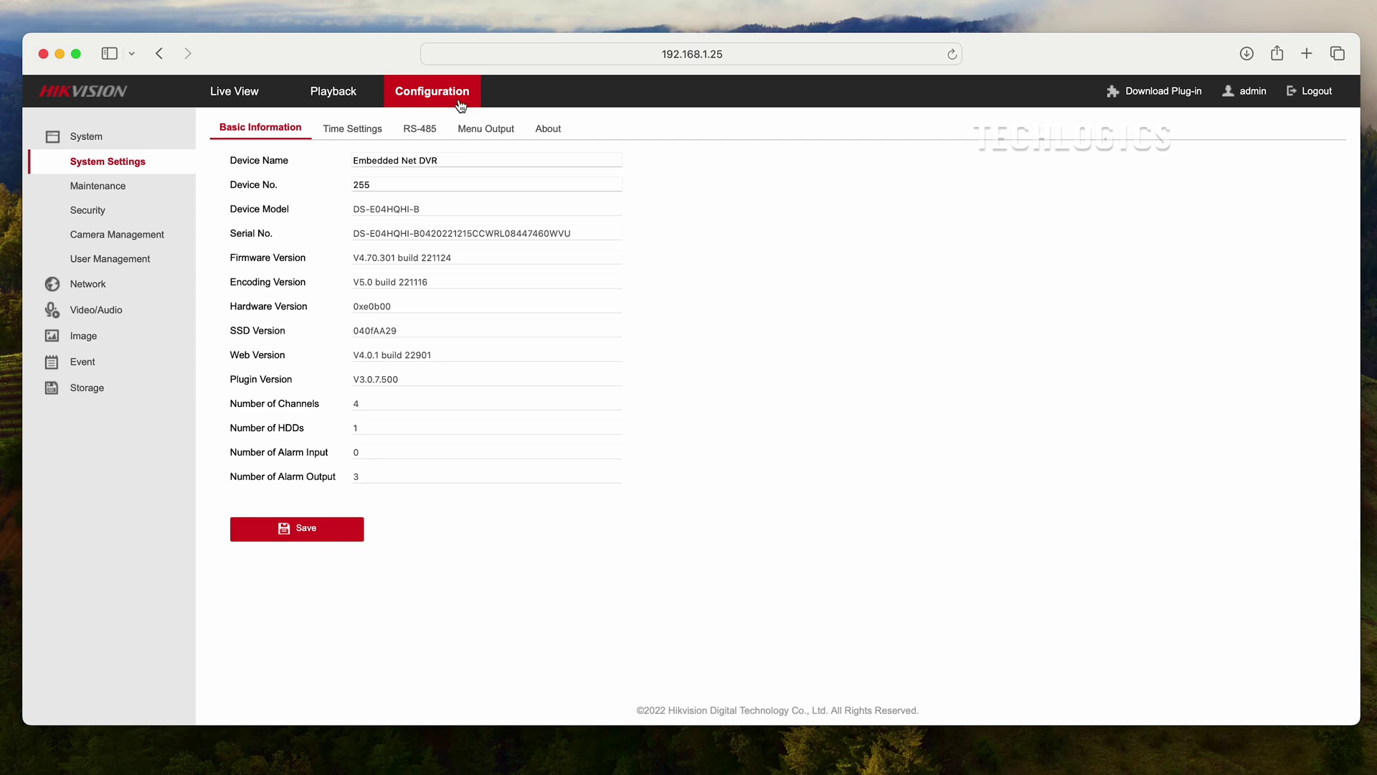
Under IP Channel, use Quick Add to add the camera at 192.168.1.90.
click(175, 244)
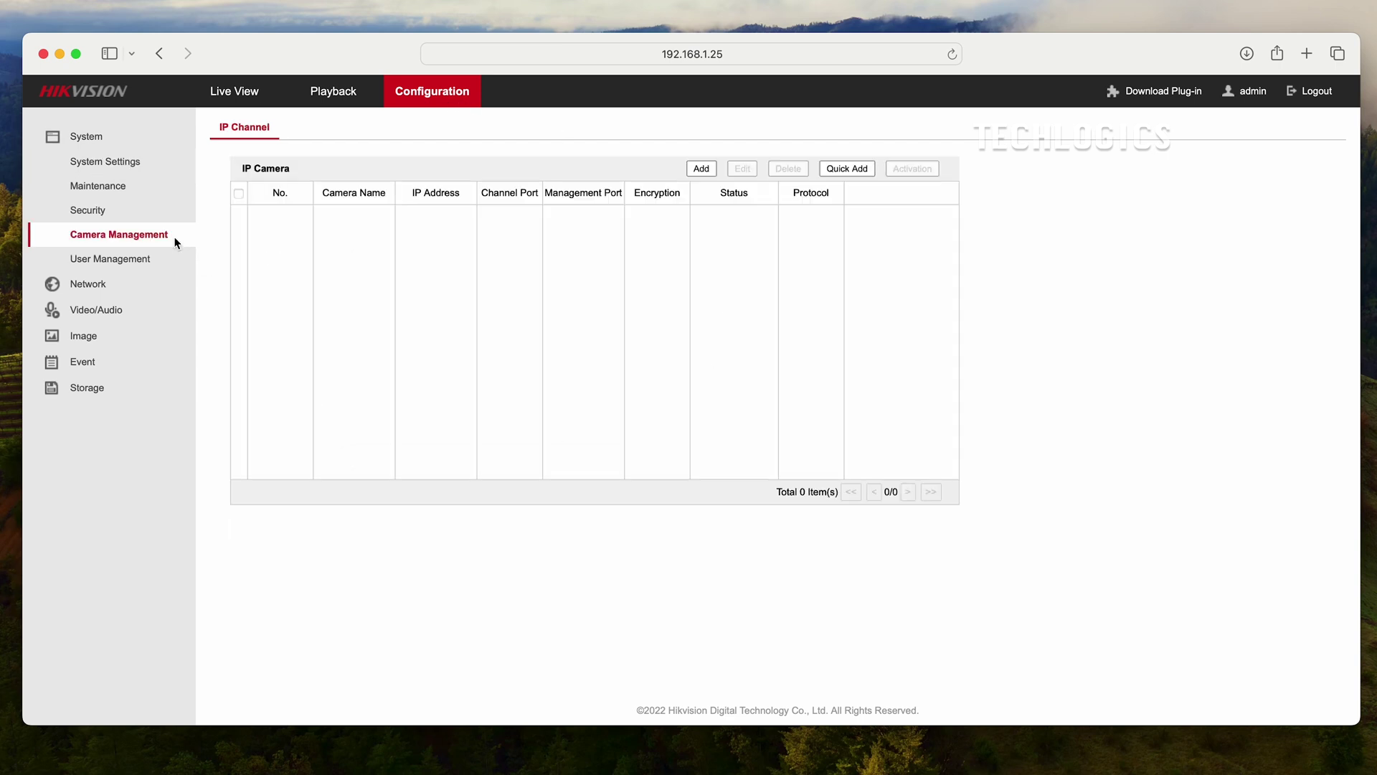
click(855, 174)
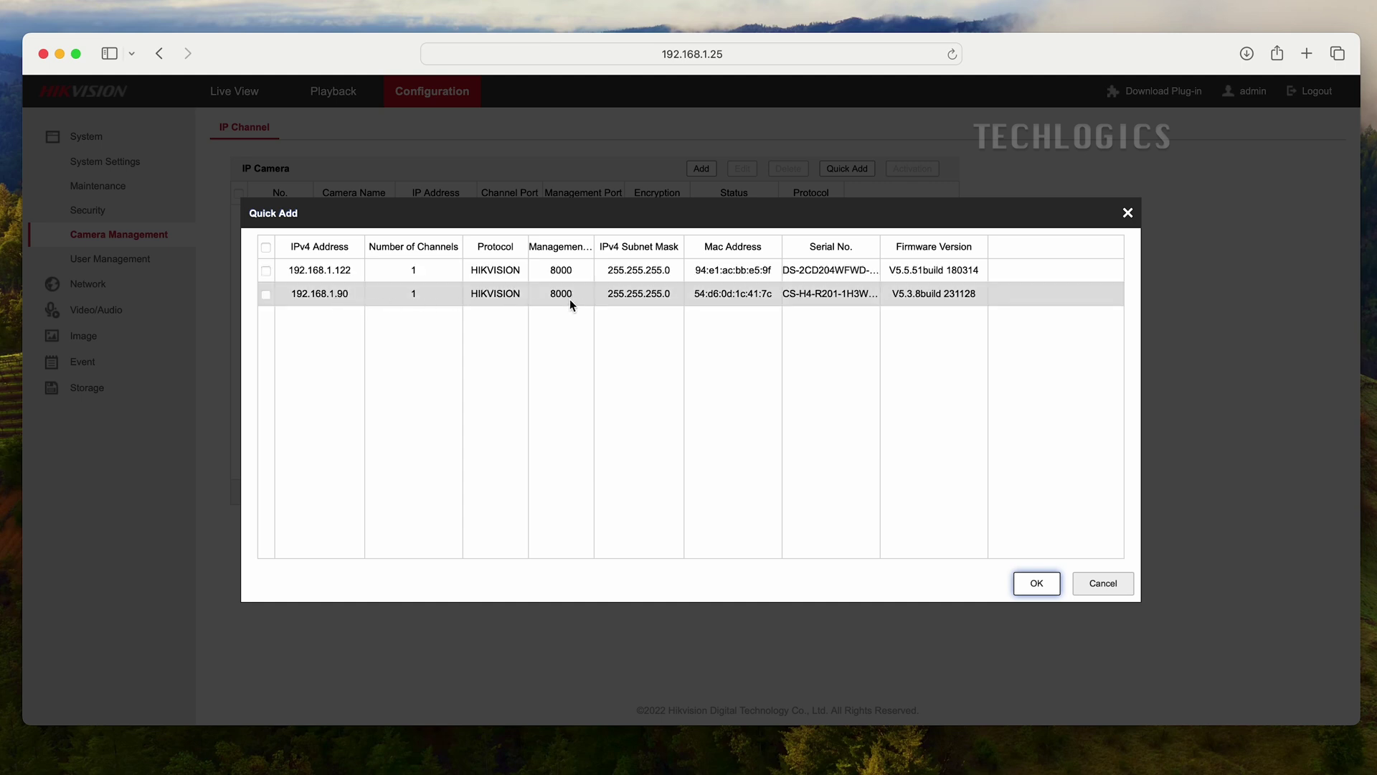
click(806, 294)
click(809, 298)
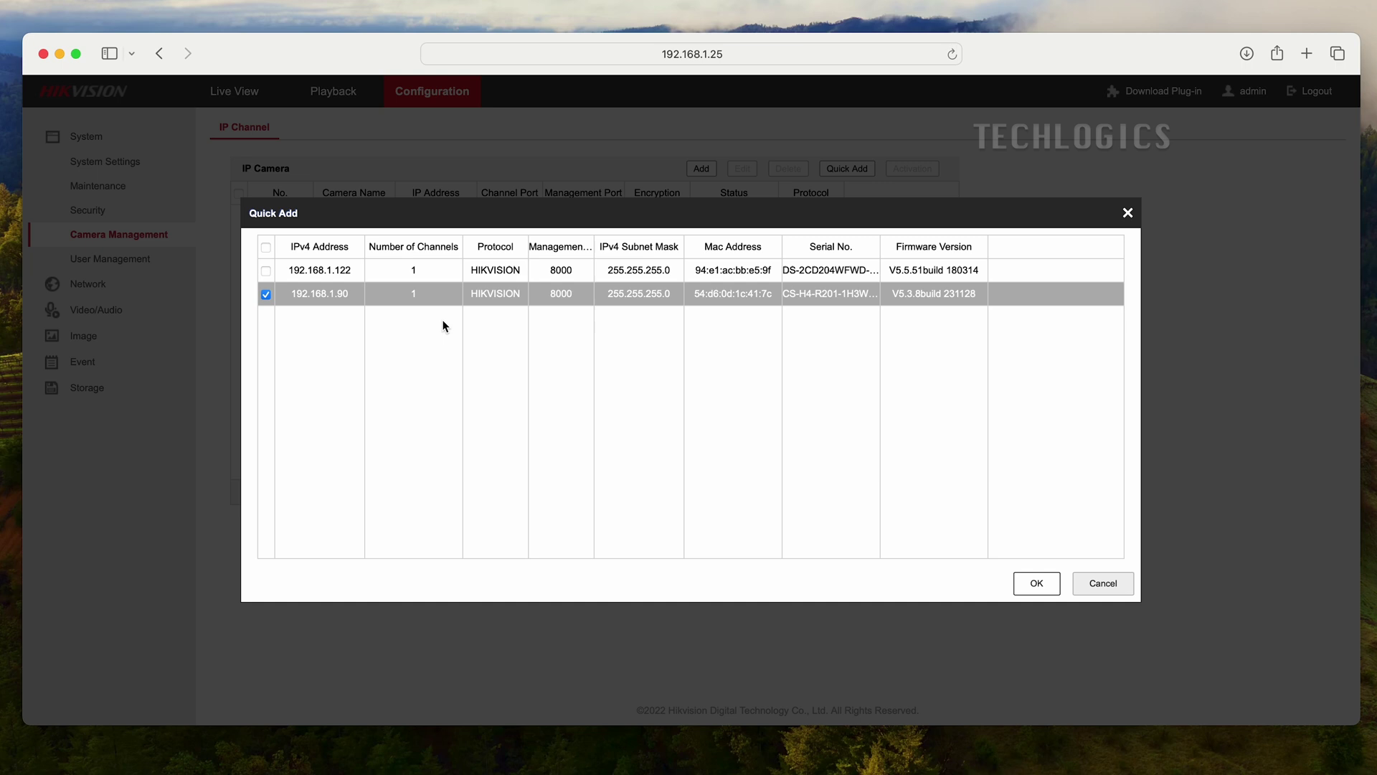
click(1020, 591)
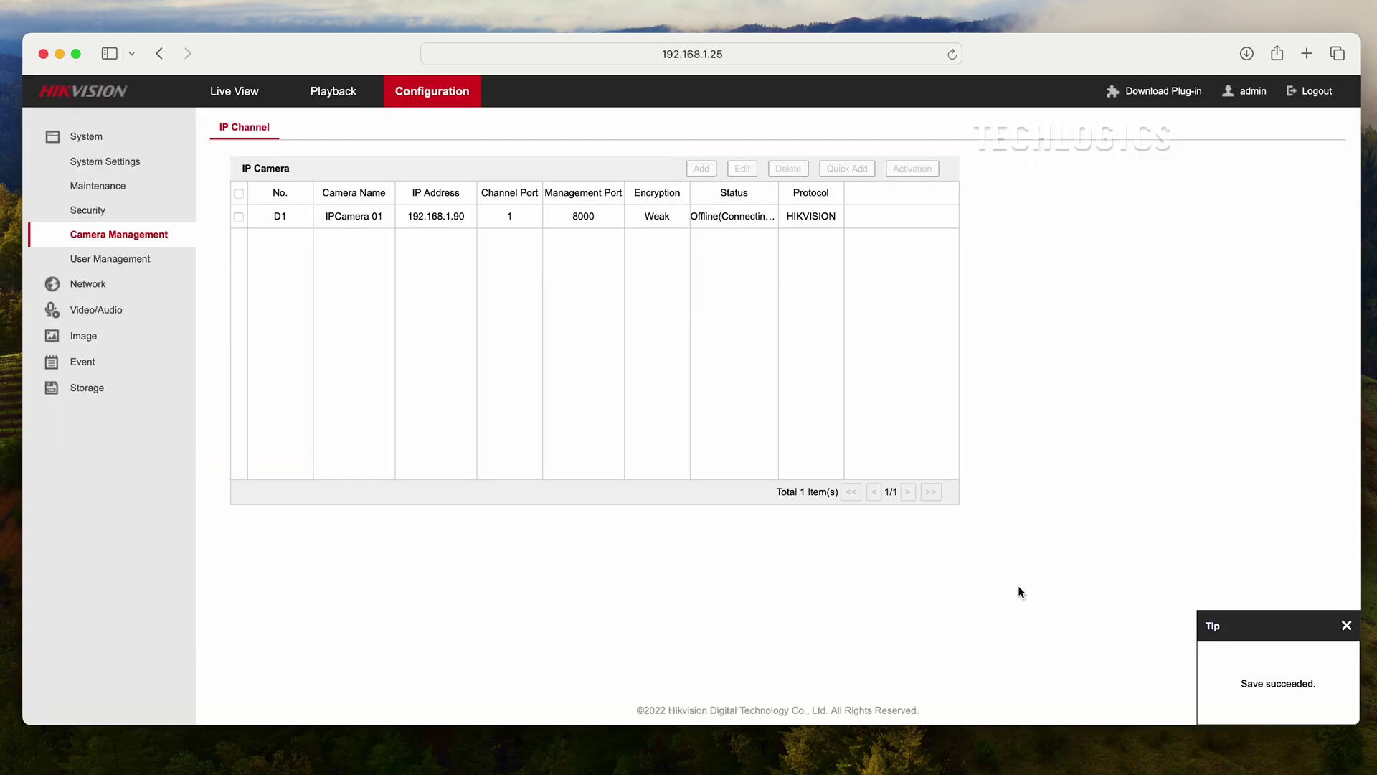
Edit channel D1 and replace its login password with the camera's admin password.
click(239, 217)
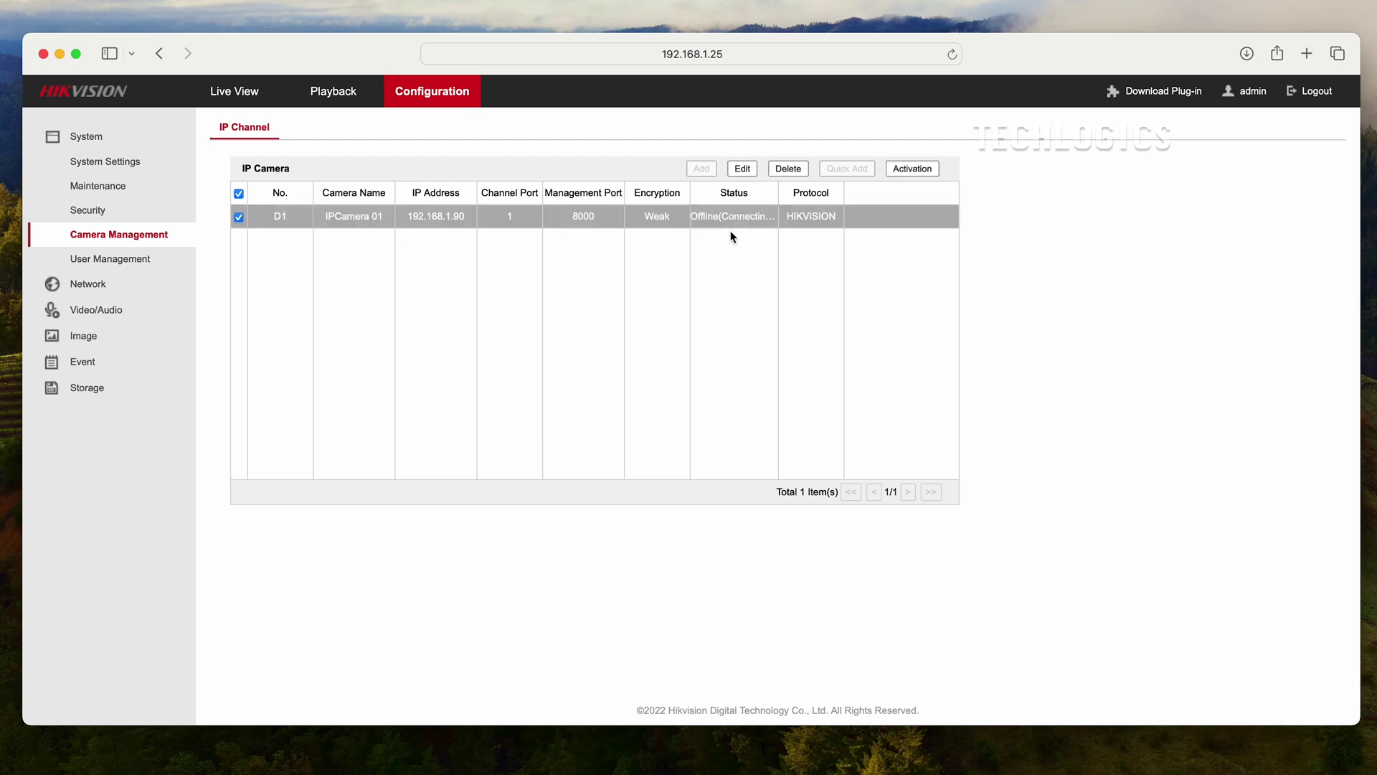
click(743, 169)
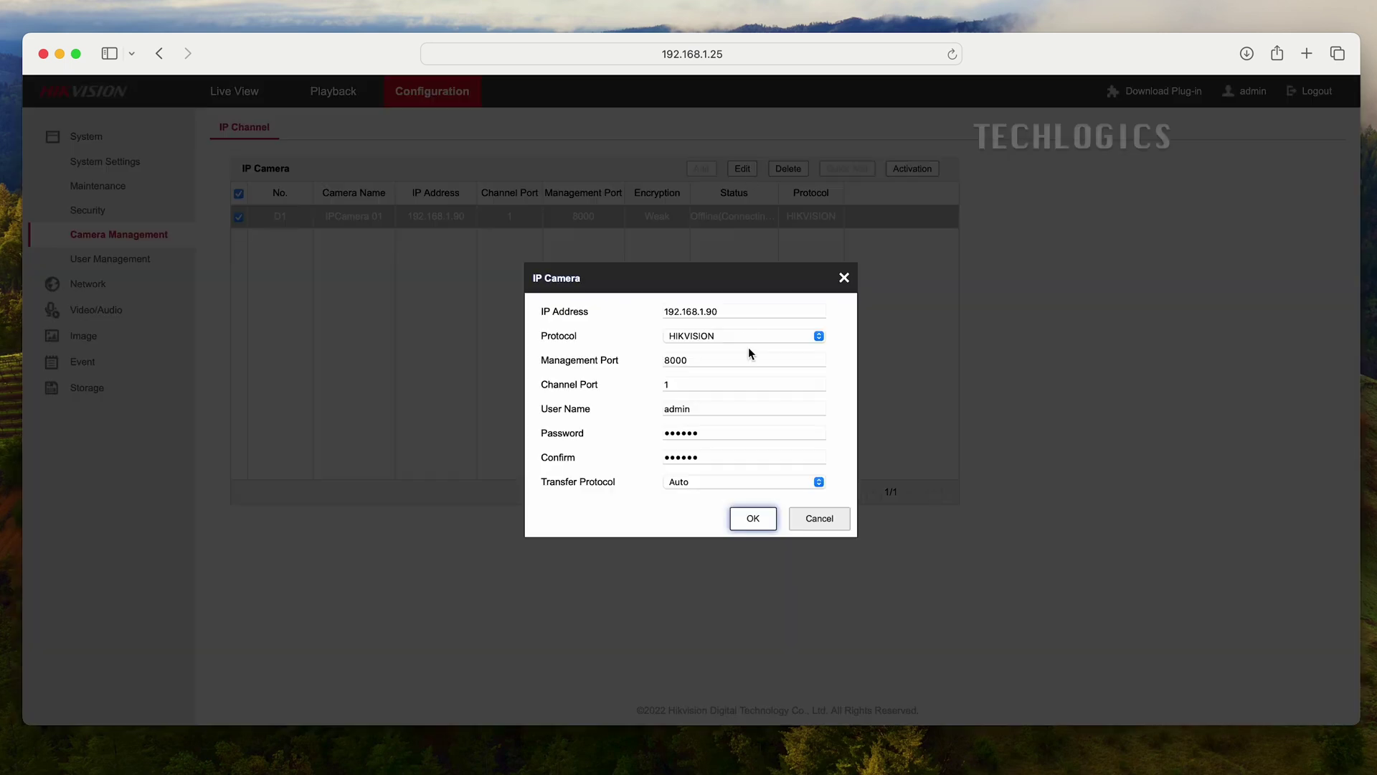
double_click(722, 432)
key(BackSpace)
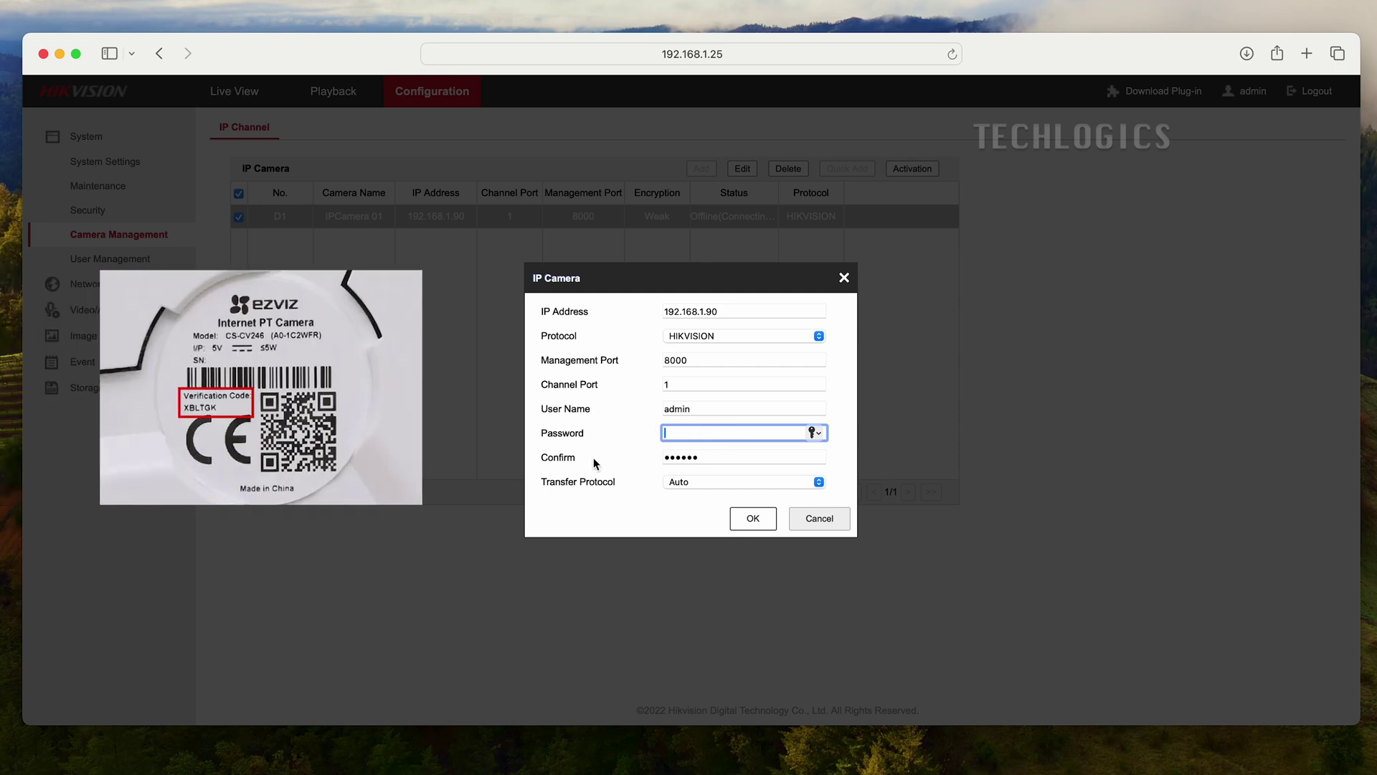
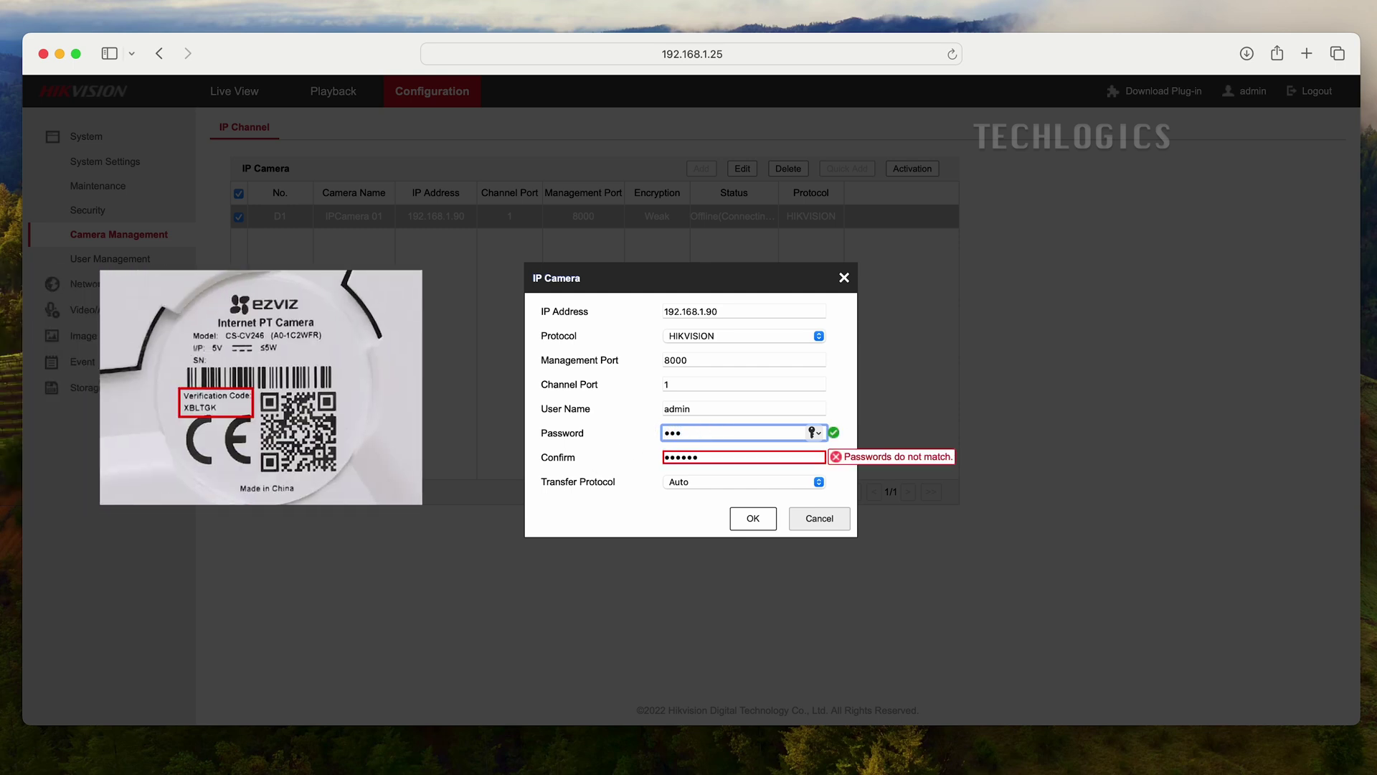
key(Tab)
Re-enter the password confirmation, save D1, and reload the IP channel list.
key(shift+Tab)
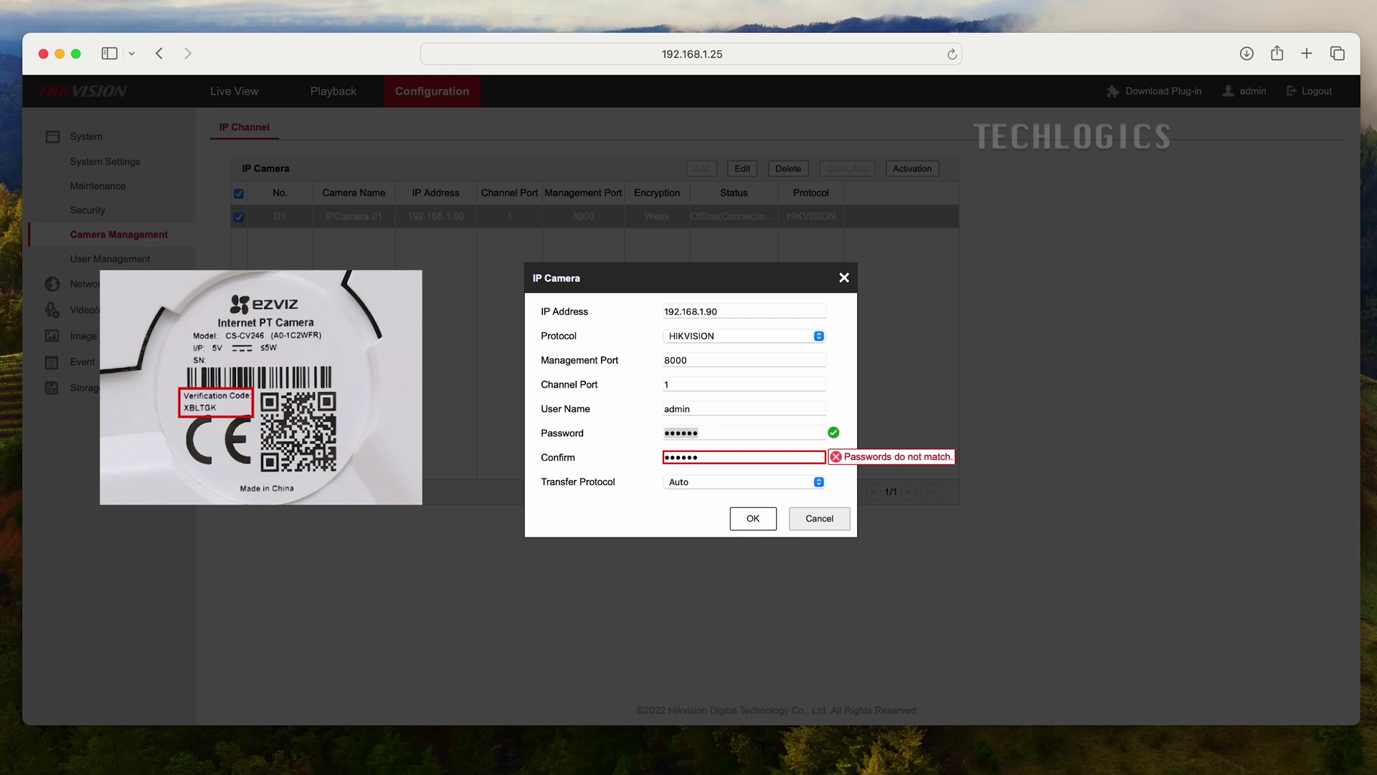
key(Tab)
key(BackSpace)
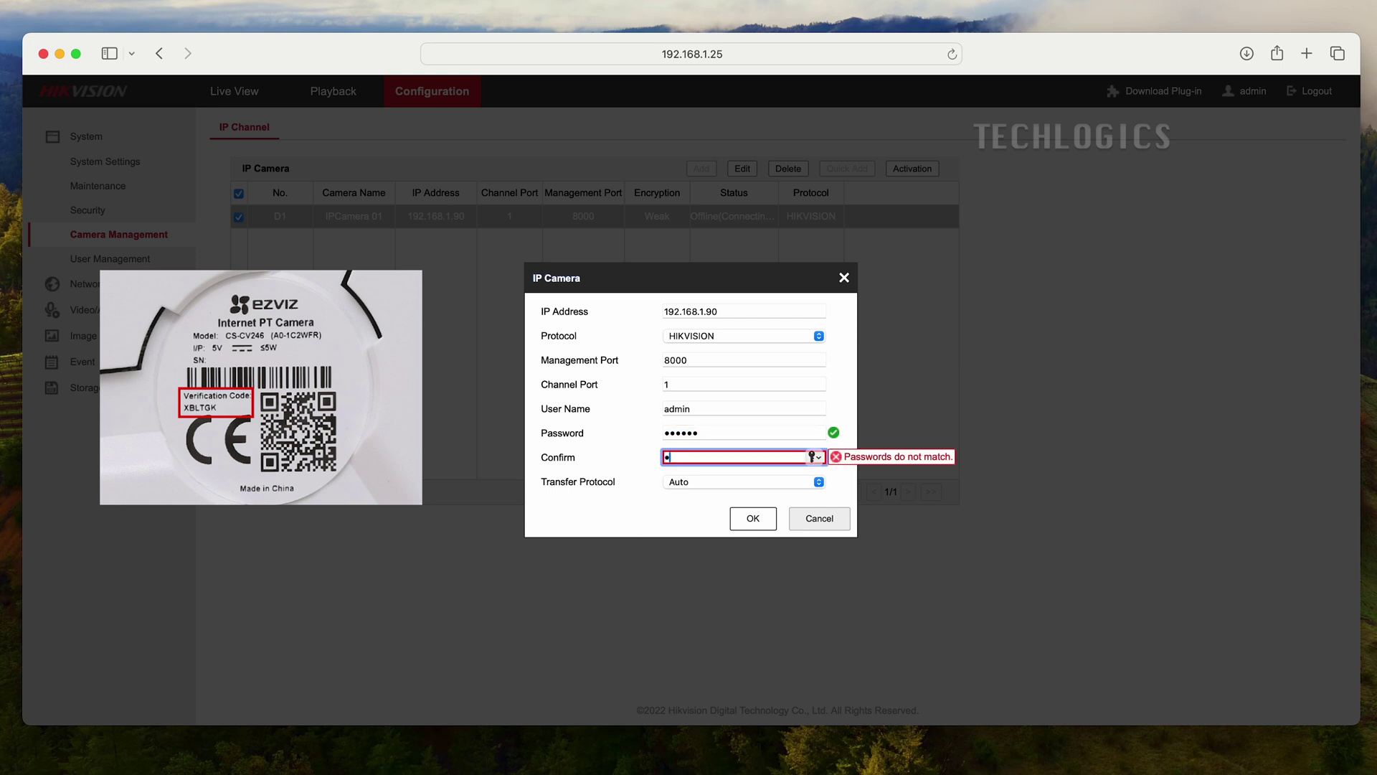
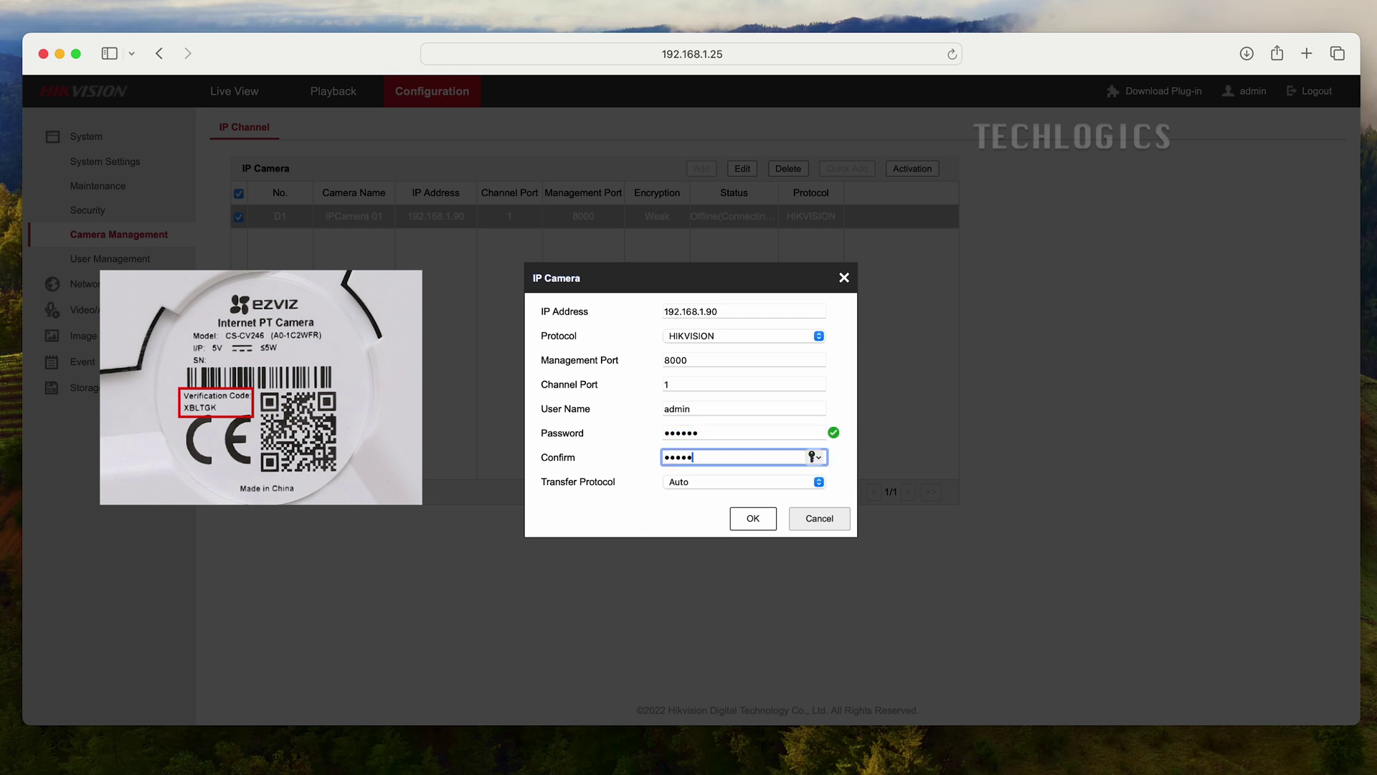
click(676, 526)
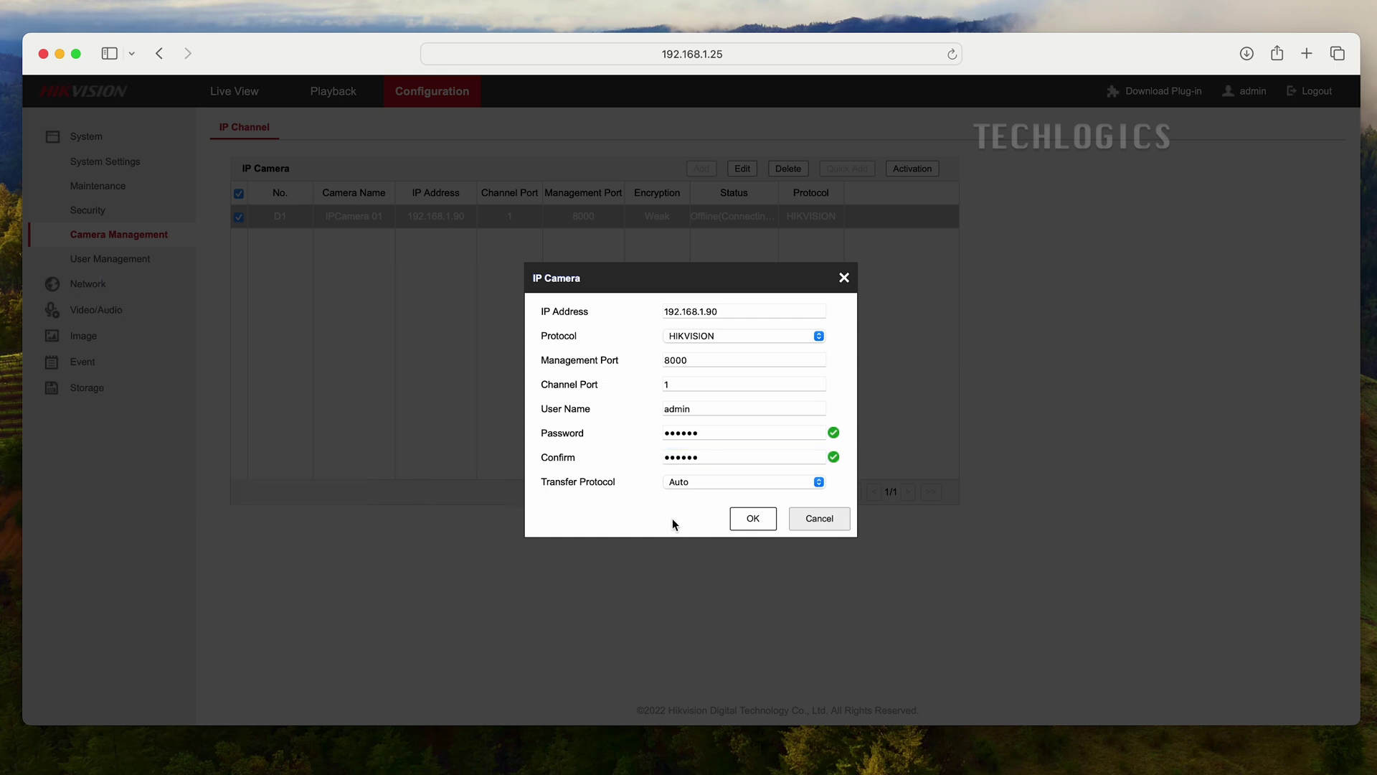
click(741, 527)
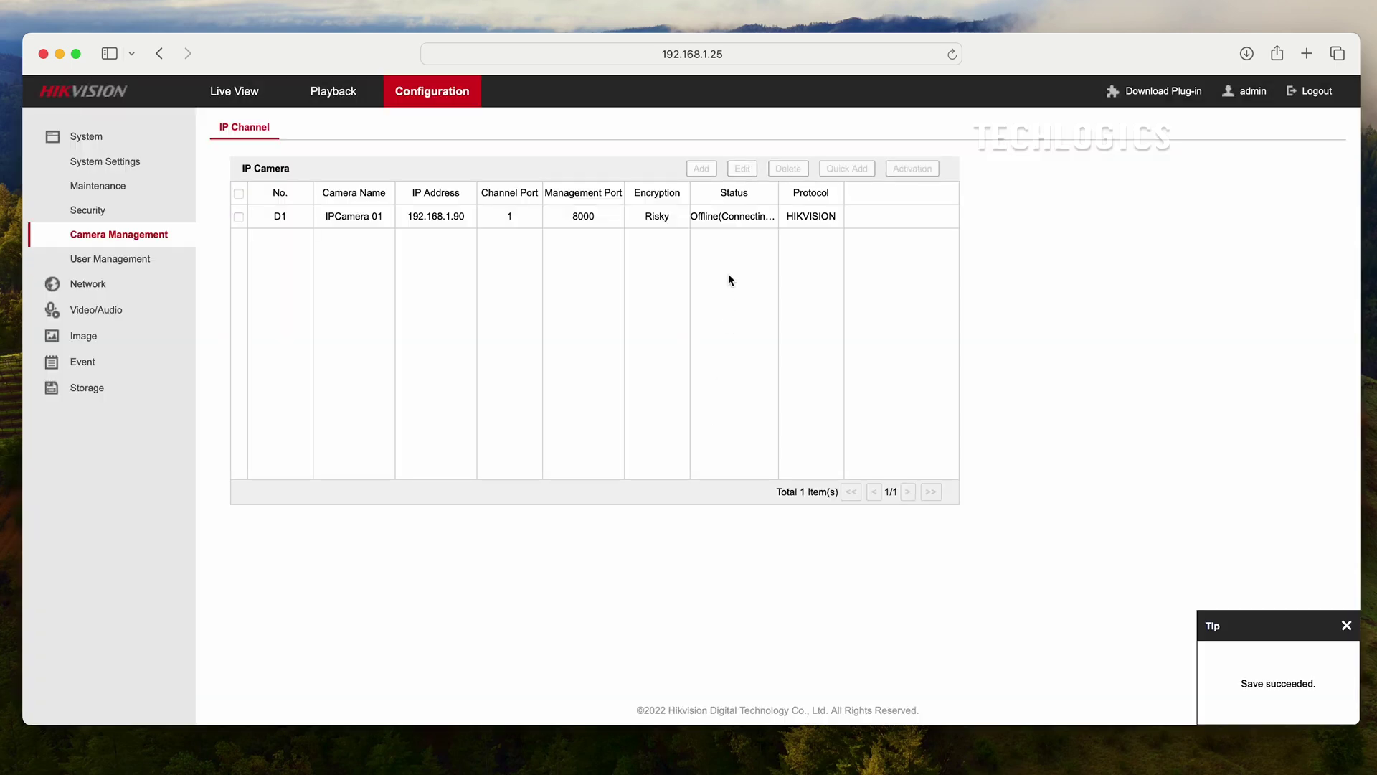
click(120, 257)
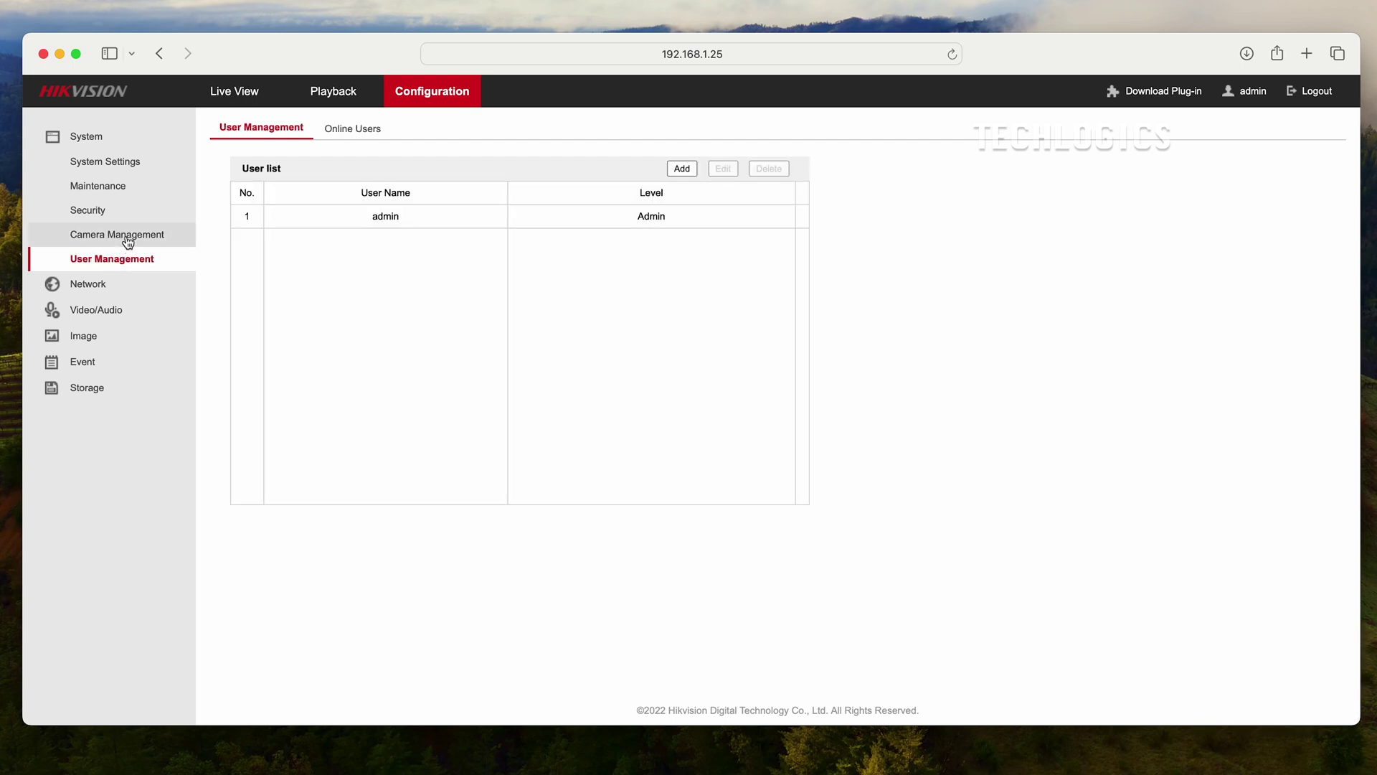
click(126, 237)
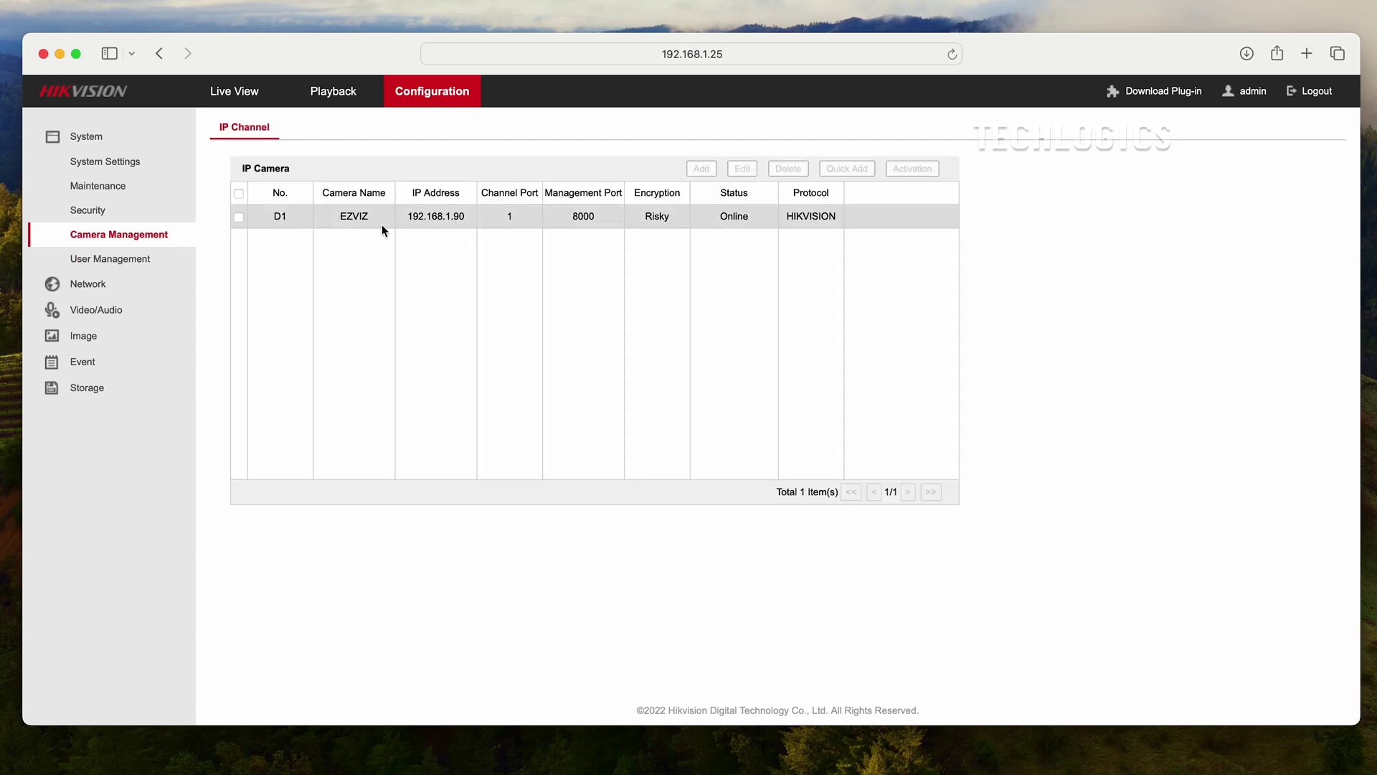
Return to Live View in a 2x2 grid and assign EZVIZ to the Camera 04 window.
click(247, 91)
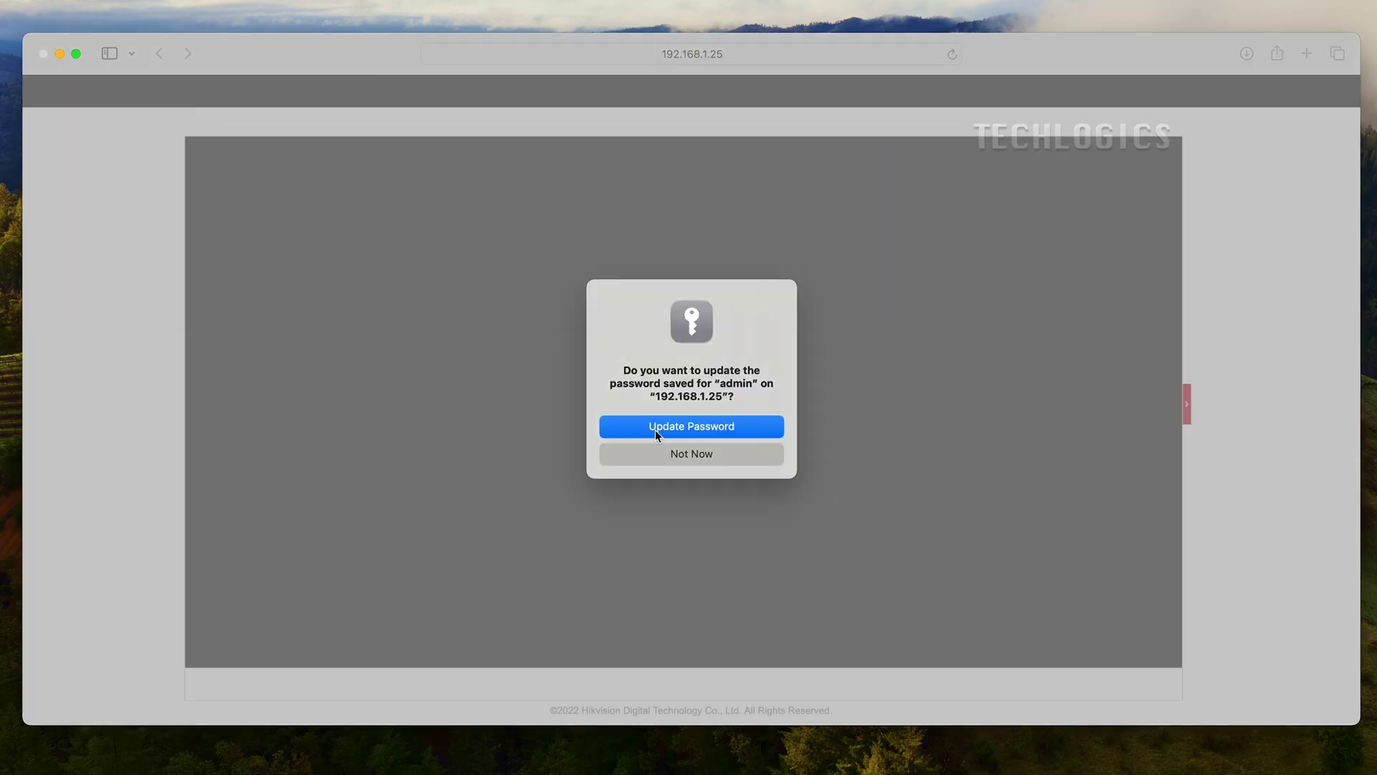
click(658, 450)
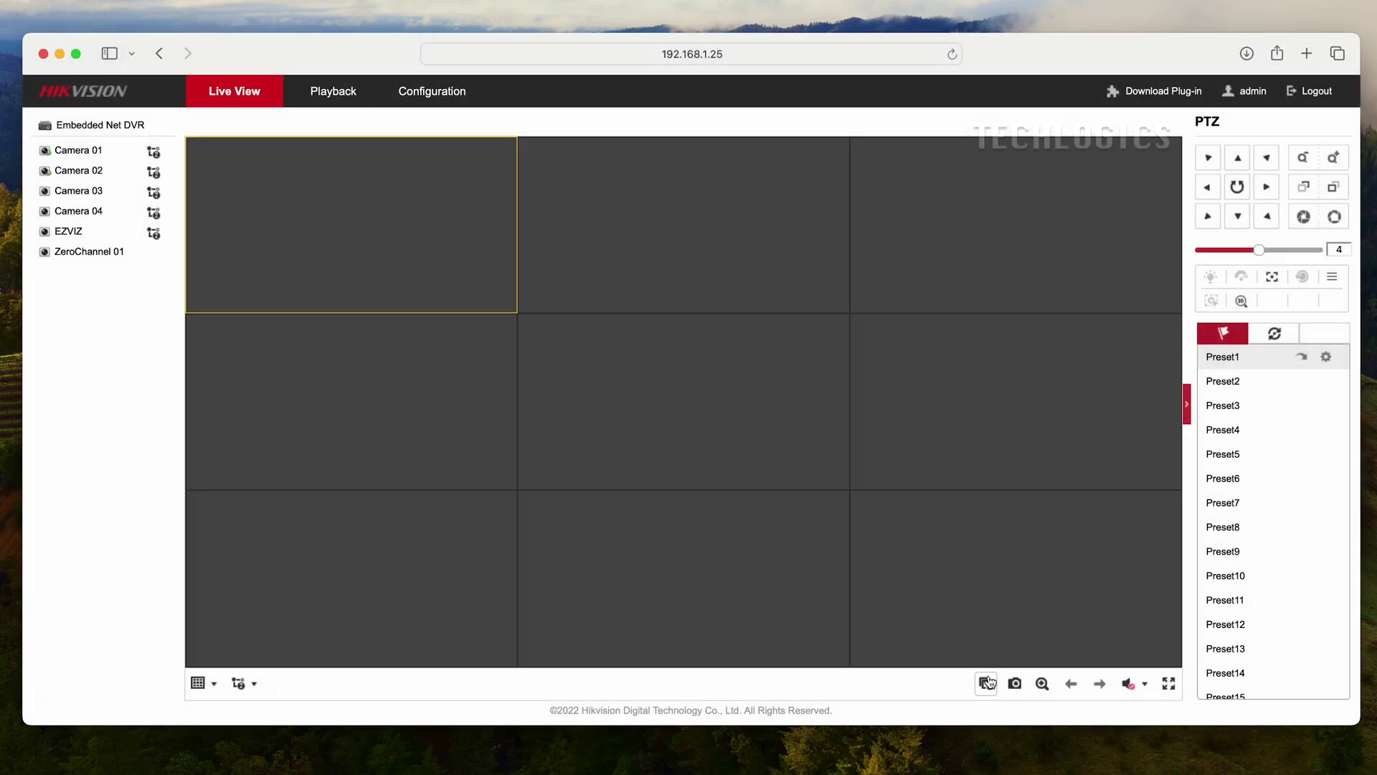
click(199, 682)
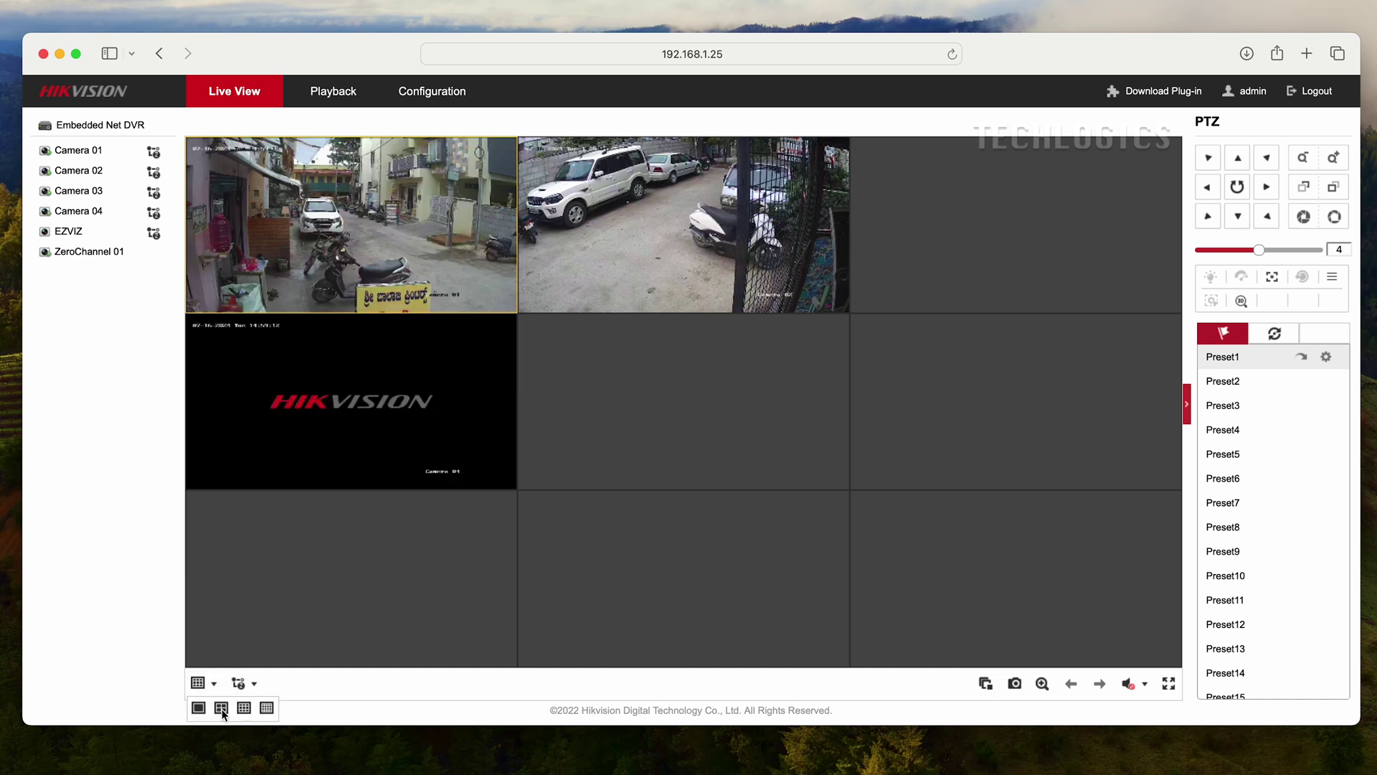
click(222, 709)
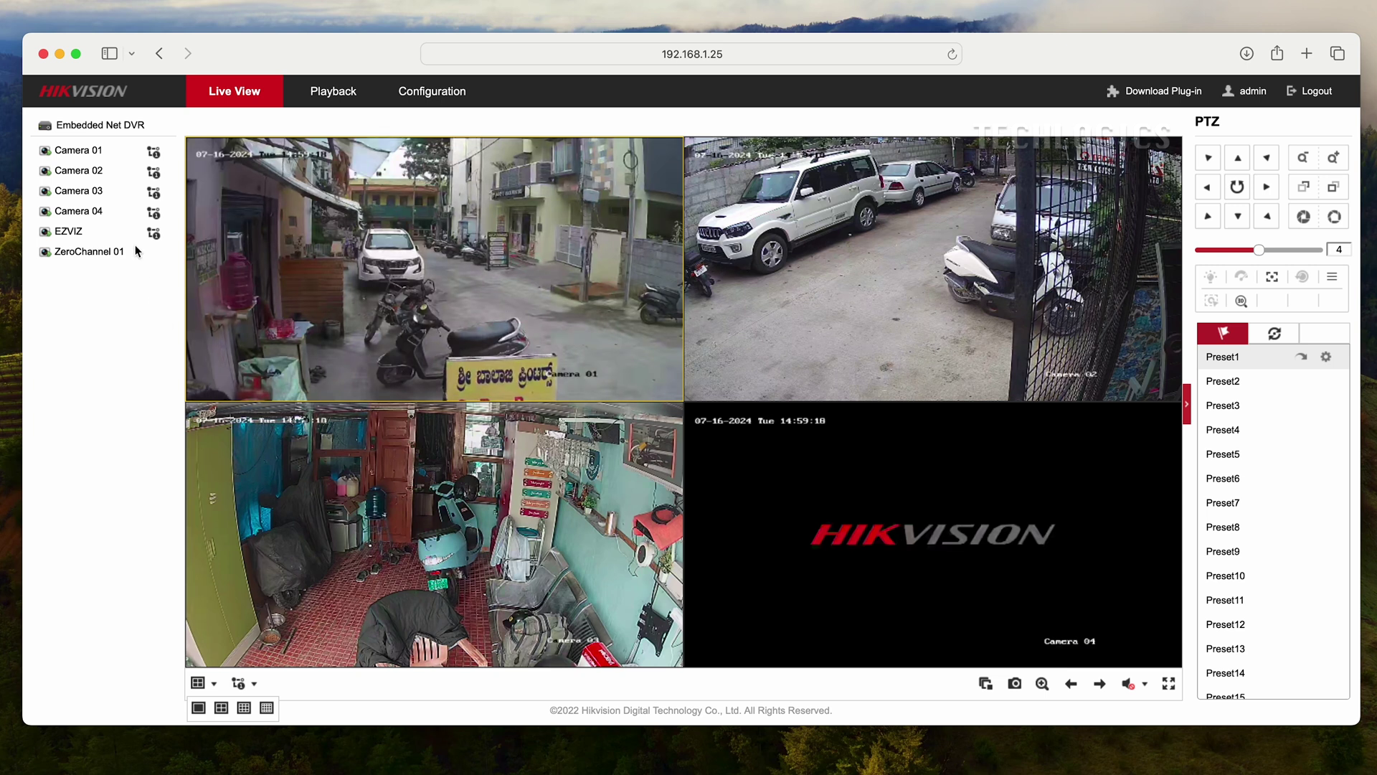
click(716, 452)
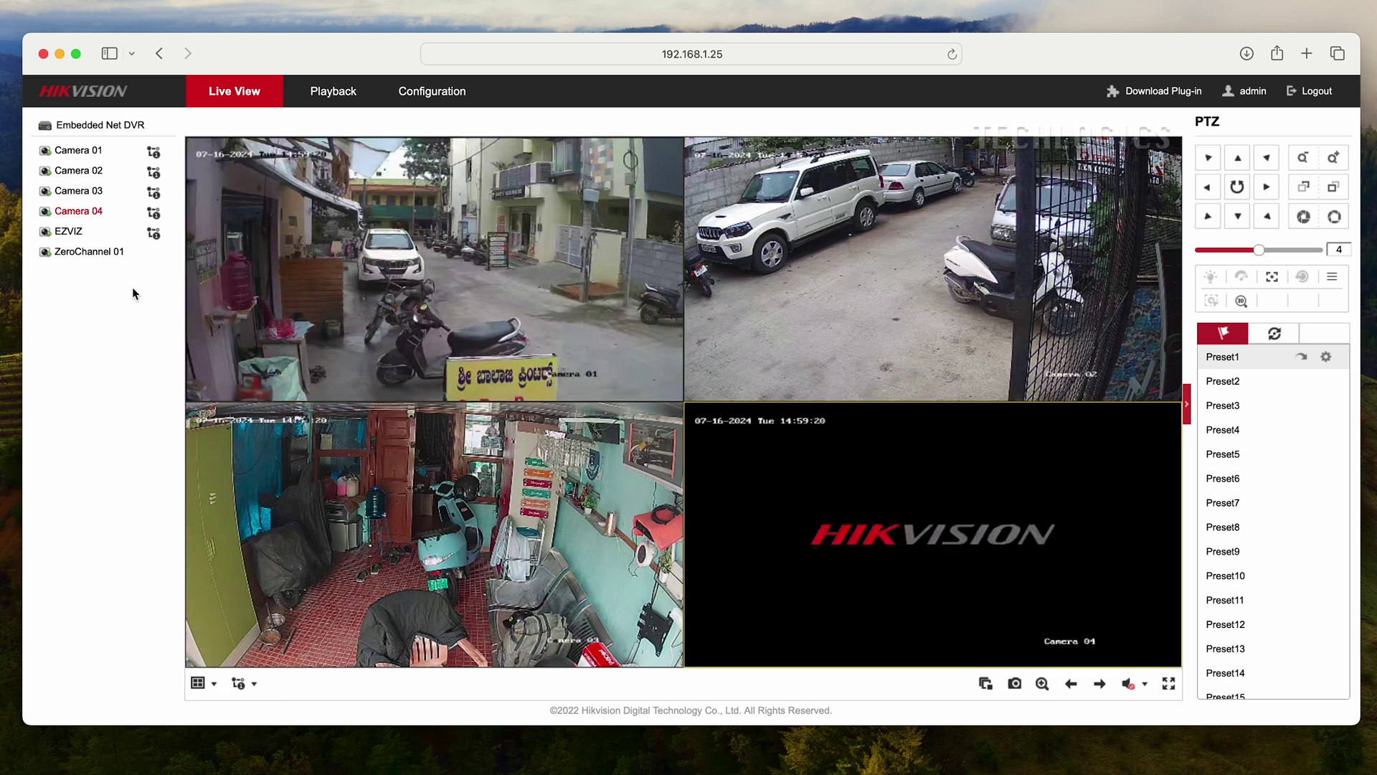
click(46, 237)
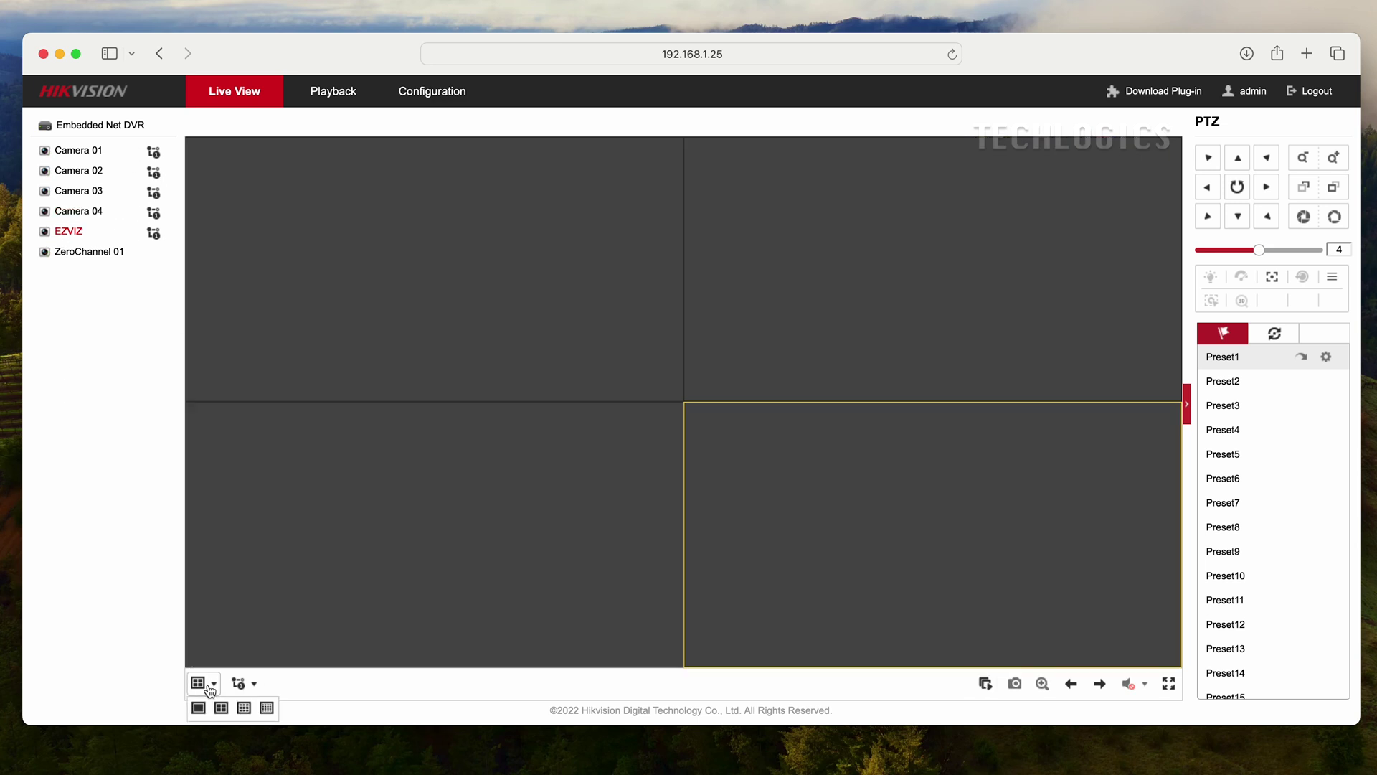
Restart all feeds via a 3x3 grid, then return to 2x2 and play EZVIZ in the fourth window.
click(988, 685)
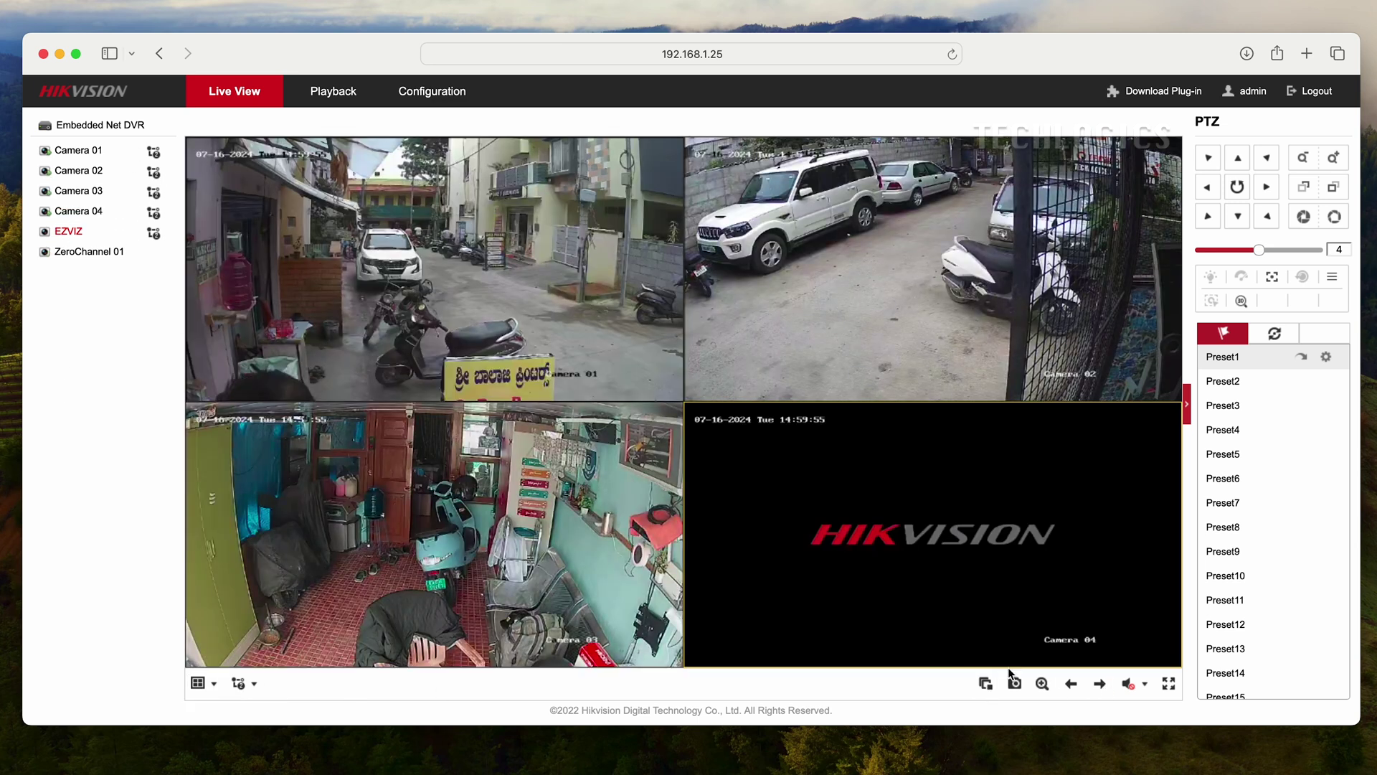
click(213, 685)
click(244, 708)
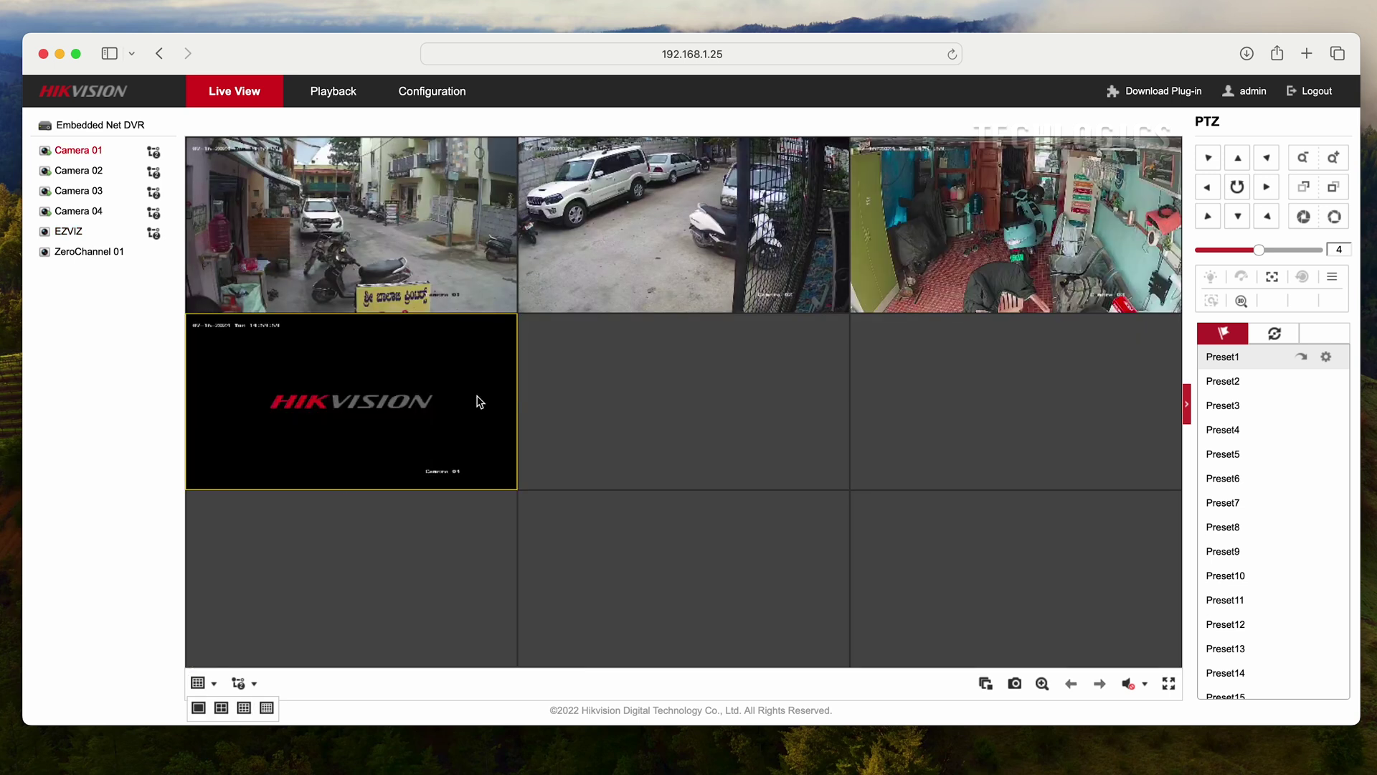
click(985, 684)
click(984, 685)
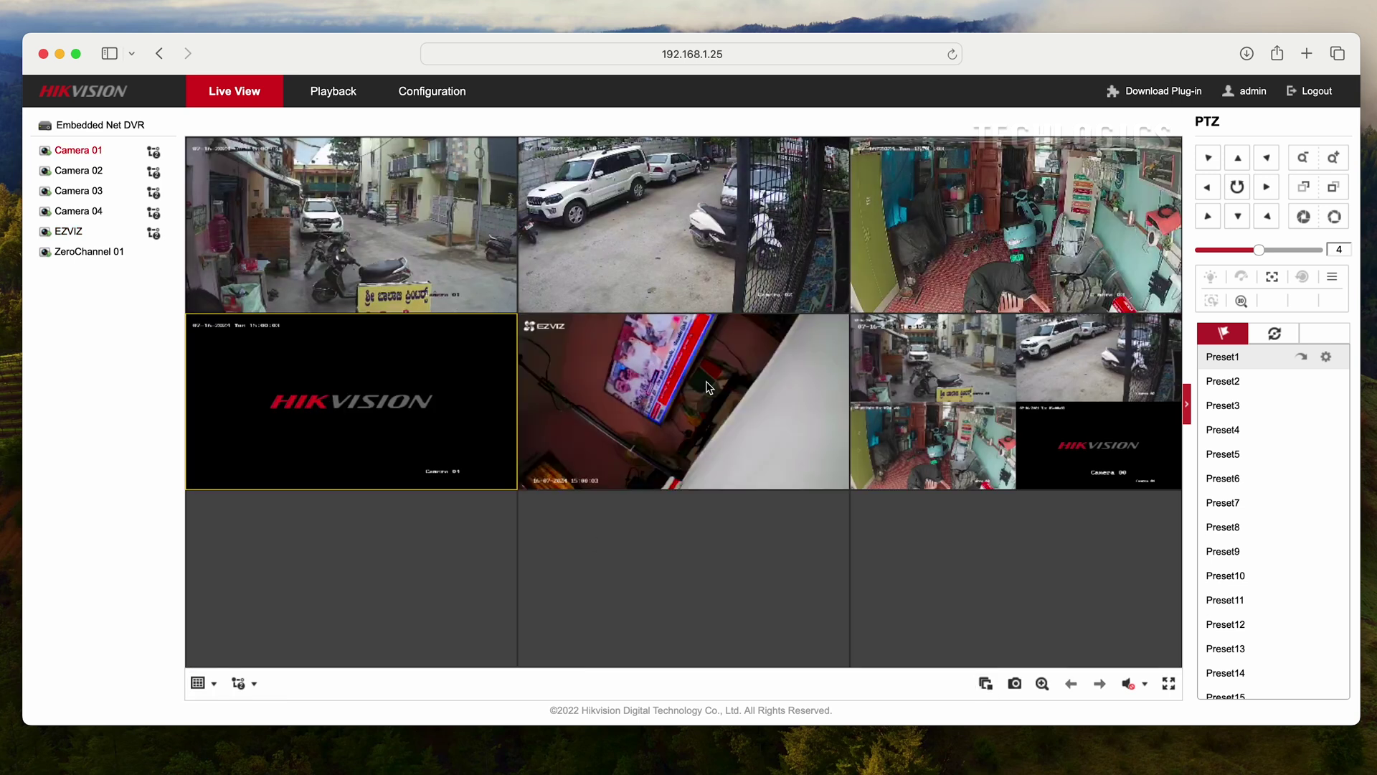
click(759, 383)
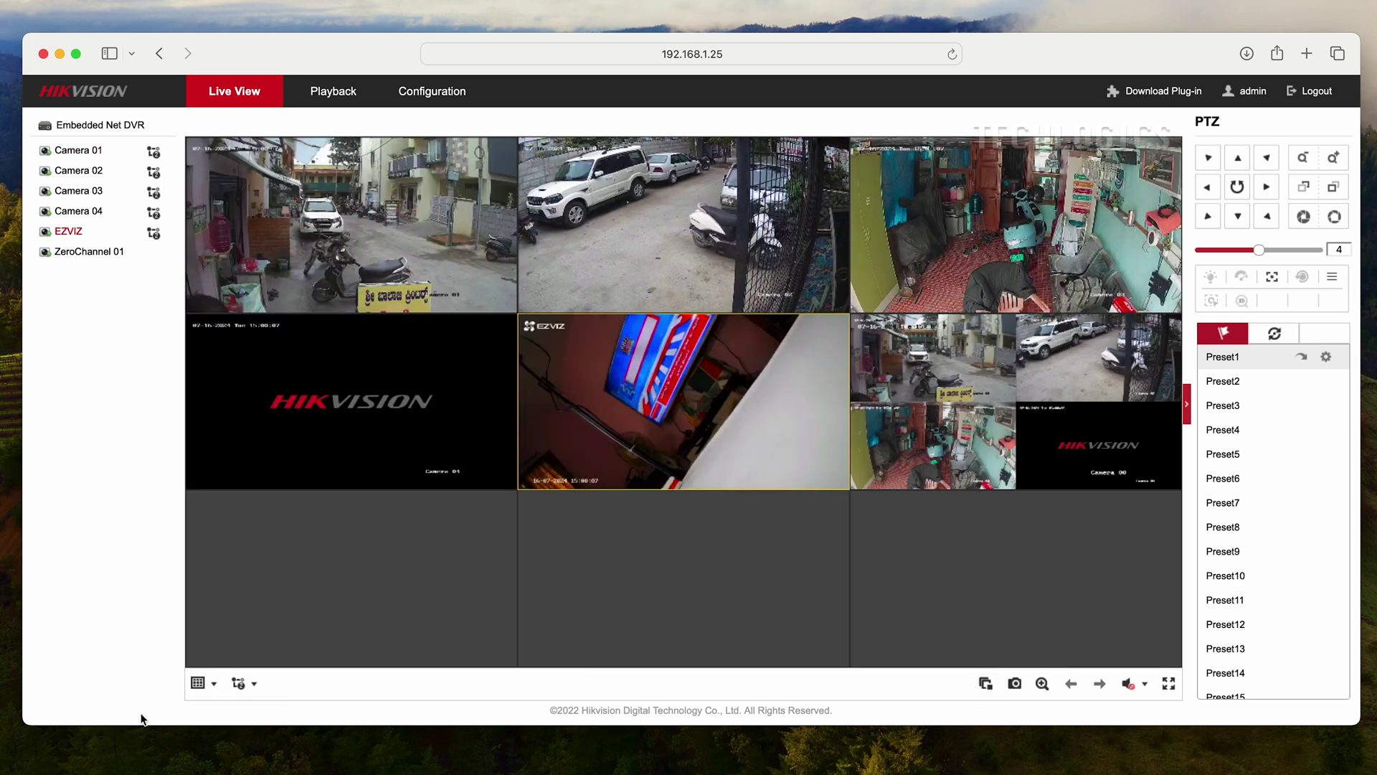
click(213, 684)
click(220, 709)
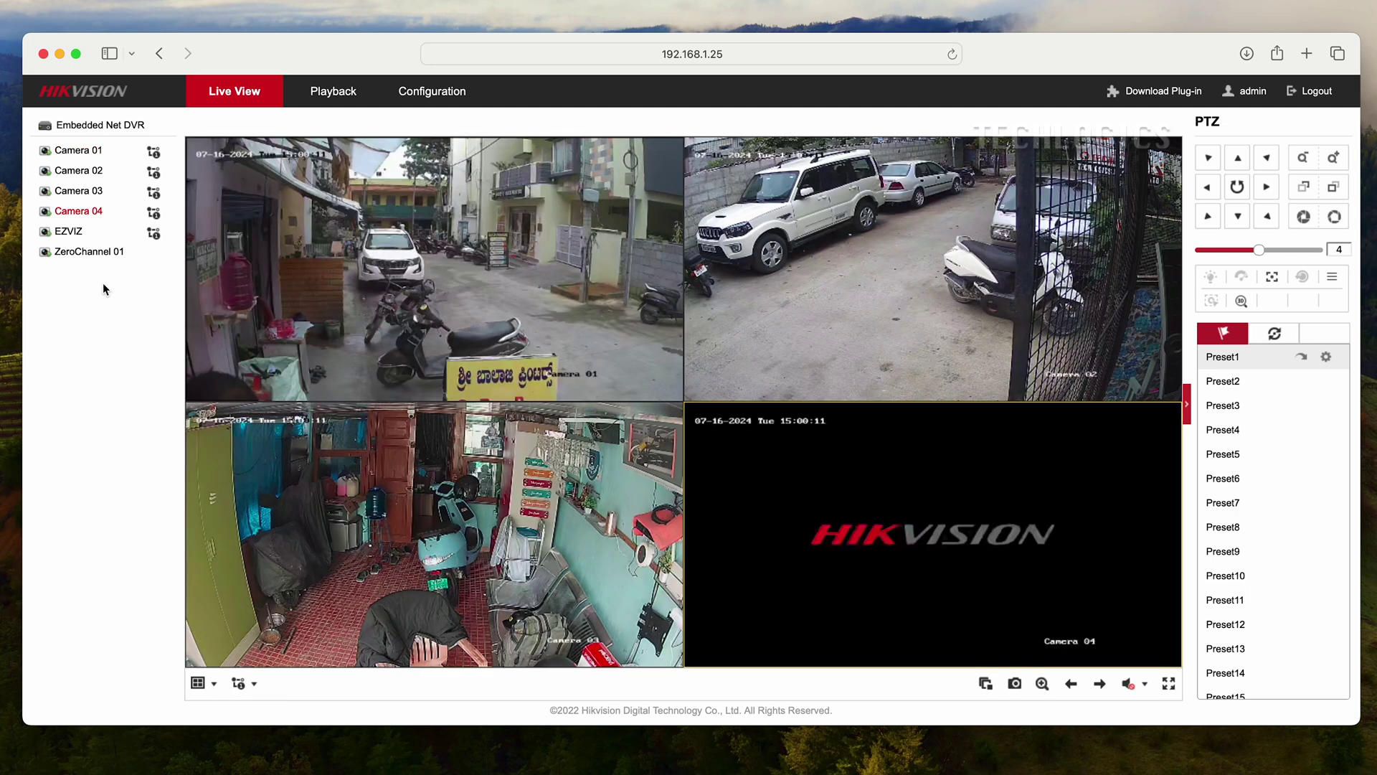
click(45, 235)
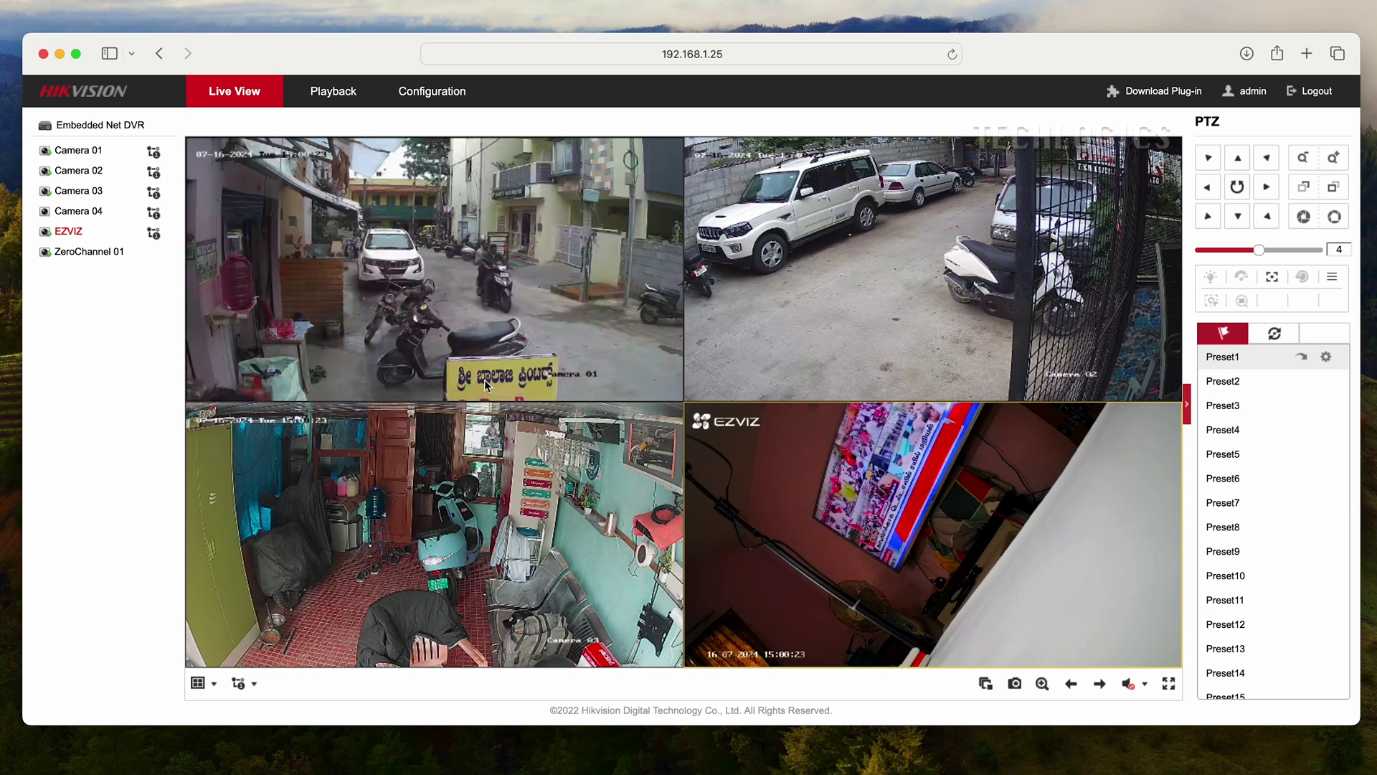
Open Storage schedule settings and select the [D1] EZVIZ camera's record schedule.
click(441, 95)
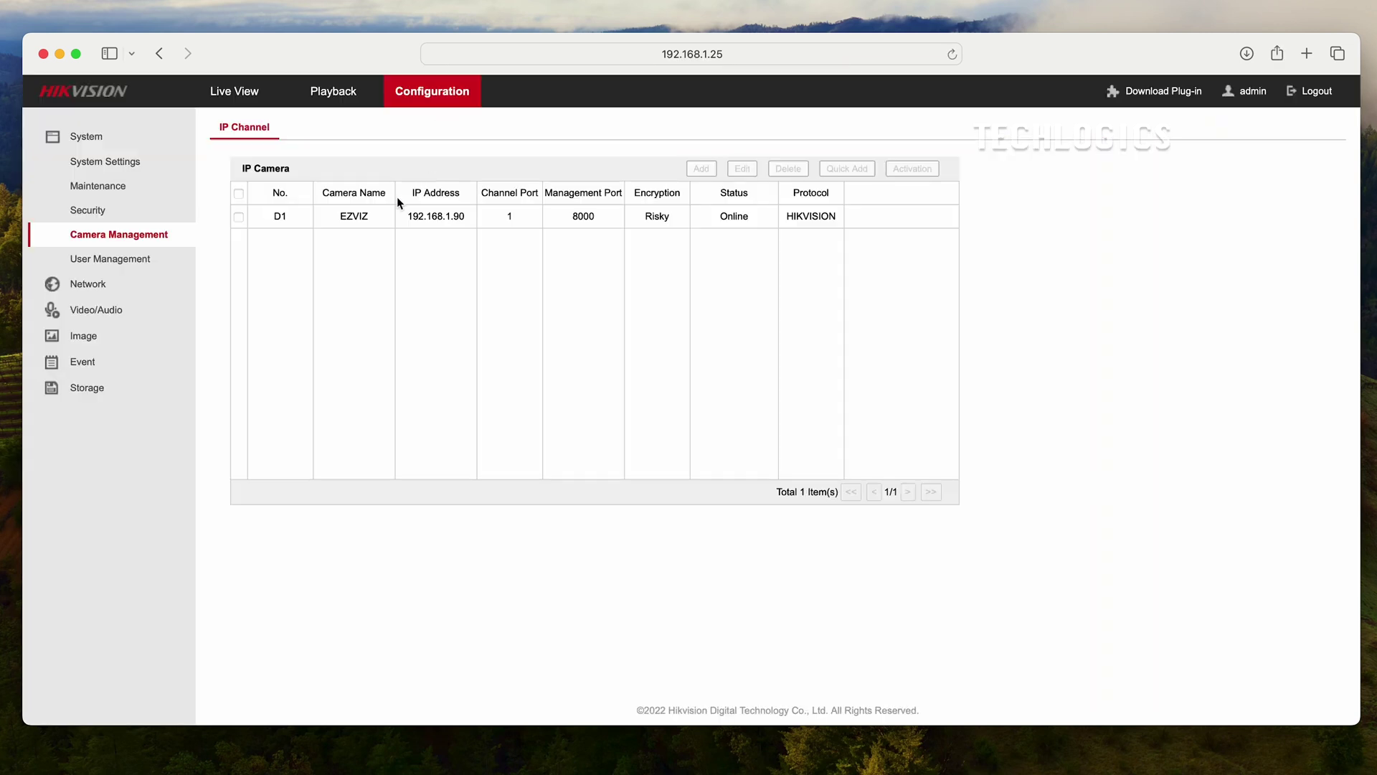
click(120, 387)
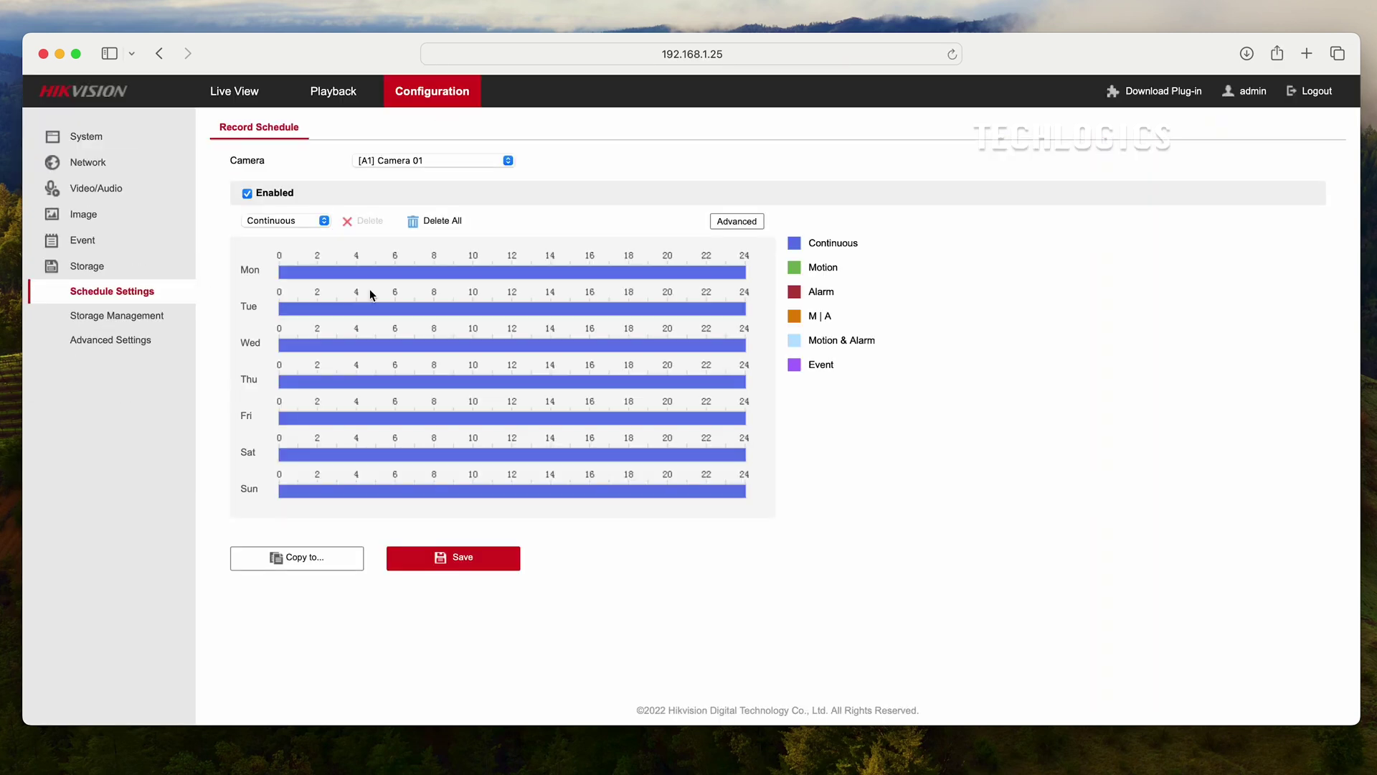
click(432, 159)
click(433, 248)
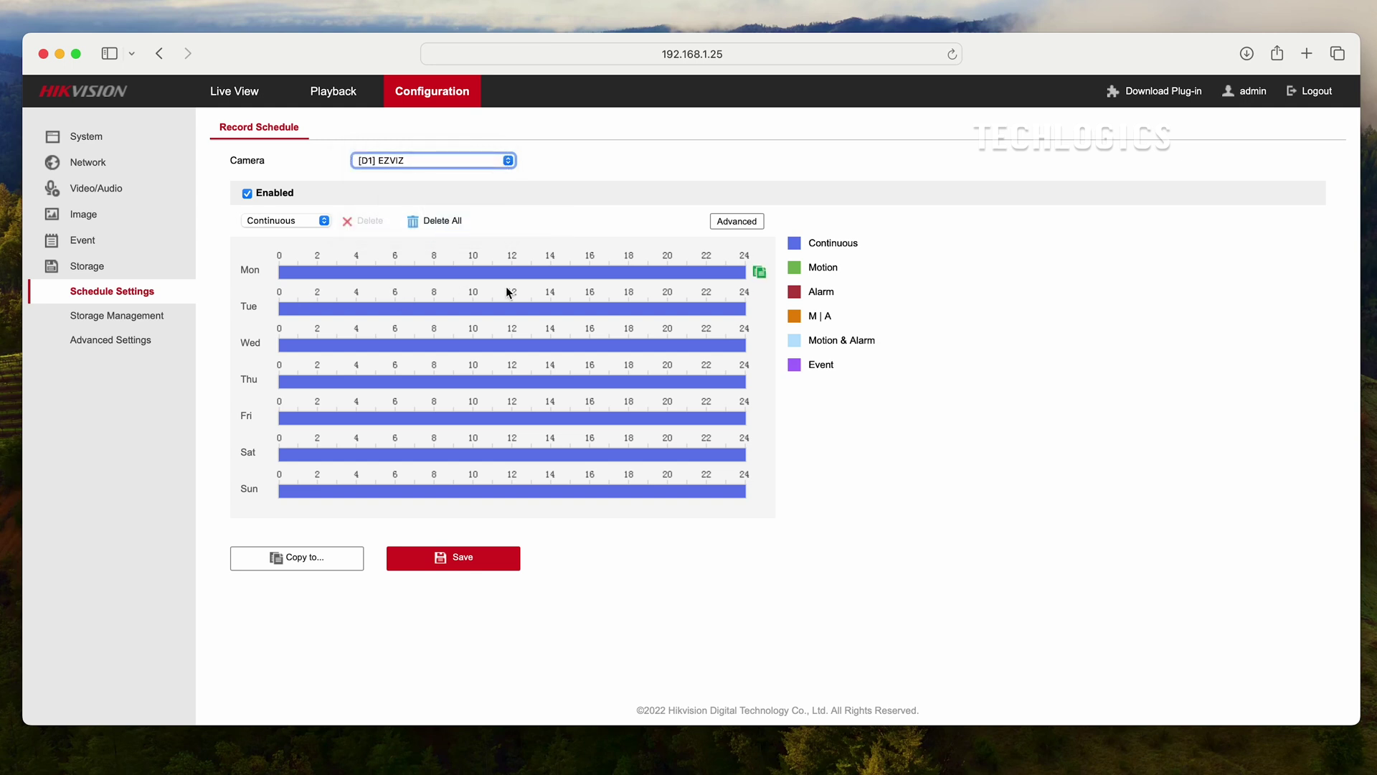
Try the Motion and Continuous recording types and look at the advanced recording settings.
click(283, 220)
click(283, 236)
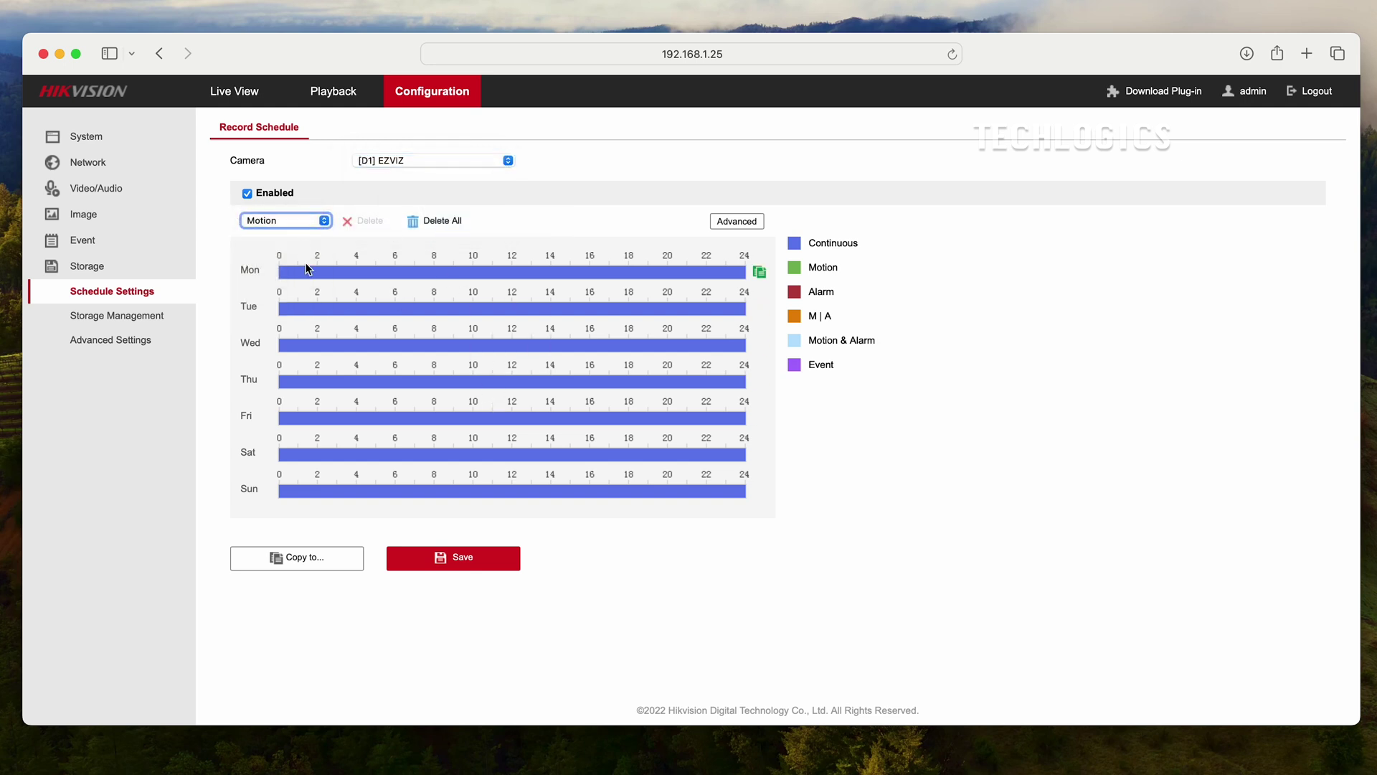
click(302, 222)
click(520, 225)
click(293, 229)
click(286, 215)
click(276, 198)
click(726, 222)
click(861, 492)
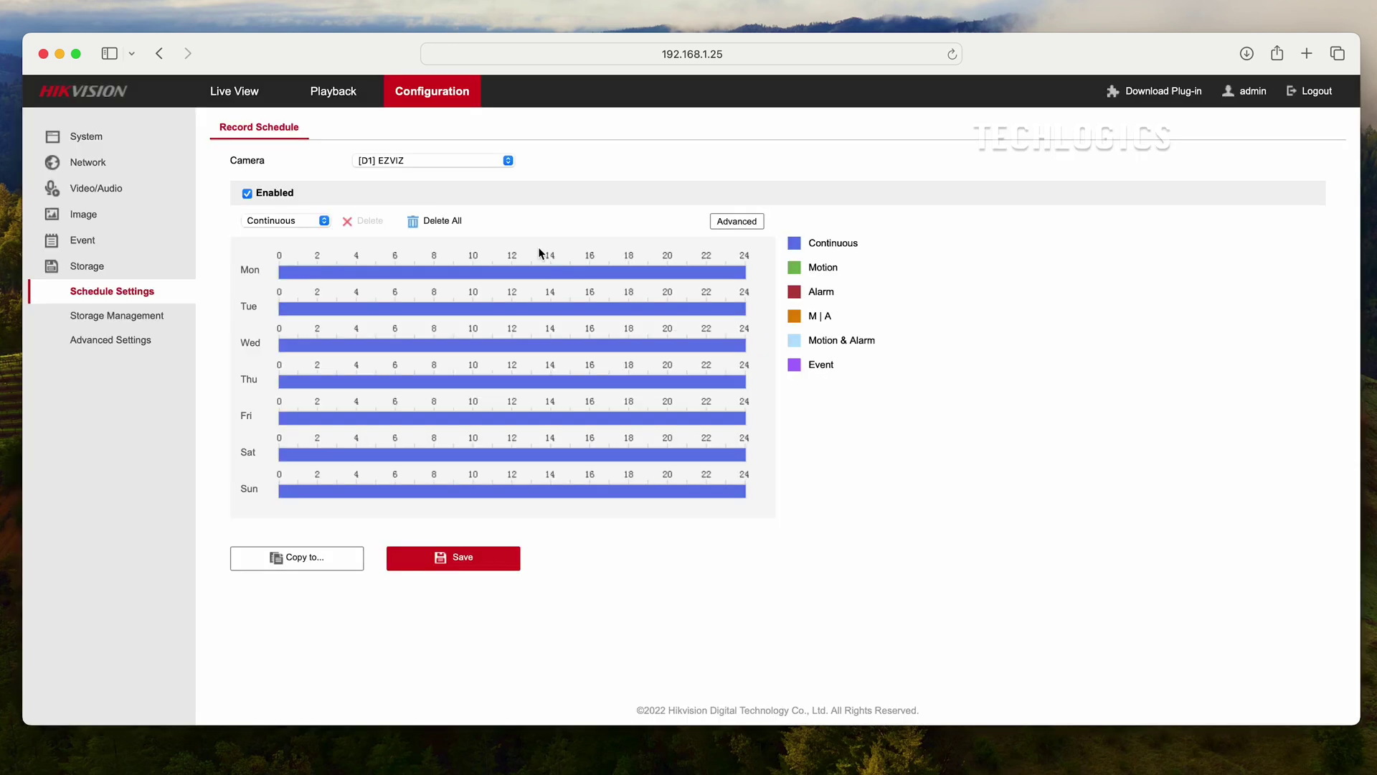
Clear the weekly schedule and draw an all-day Motion block on Monday.
click(439, 223)
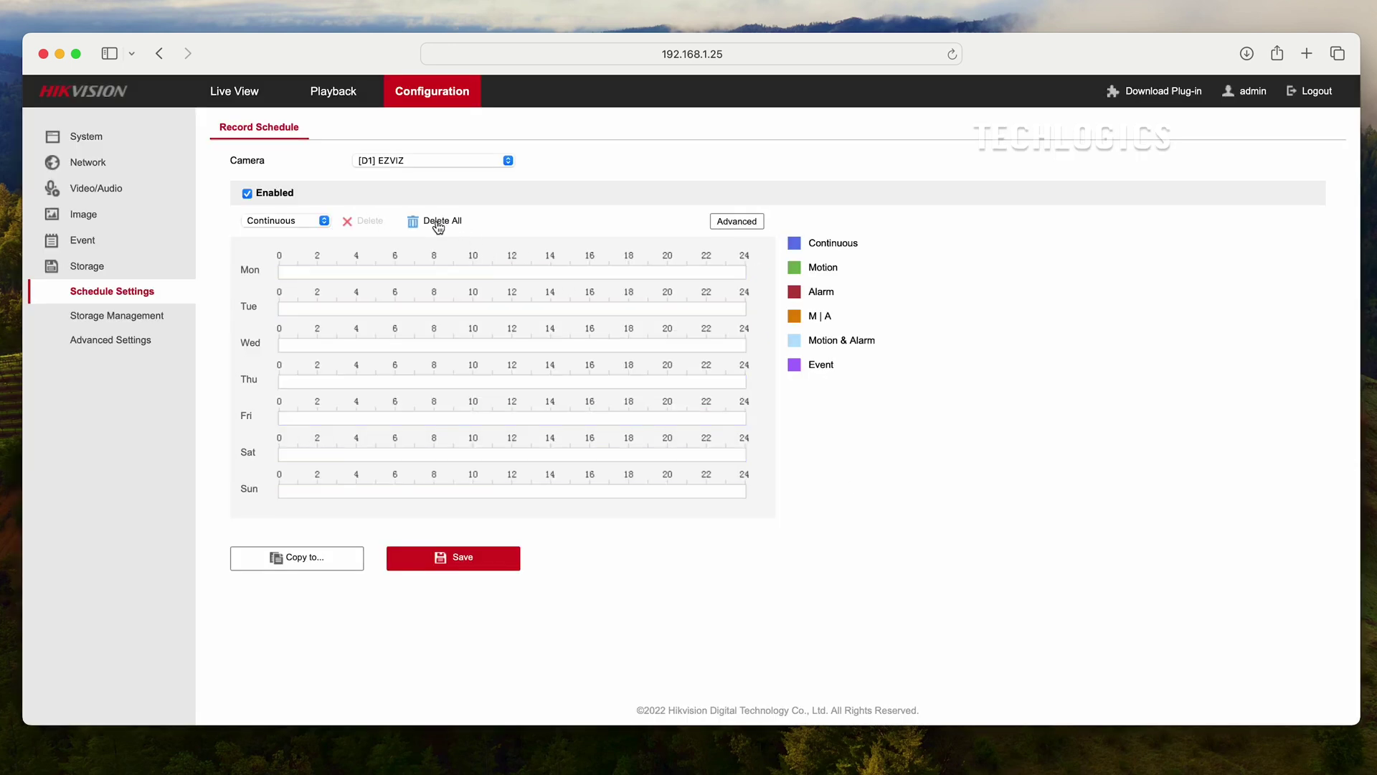
click(319, 222)
click(291, 238)
drag(282, 271, 746, 273)
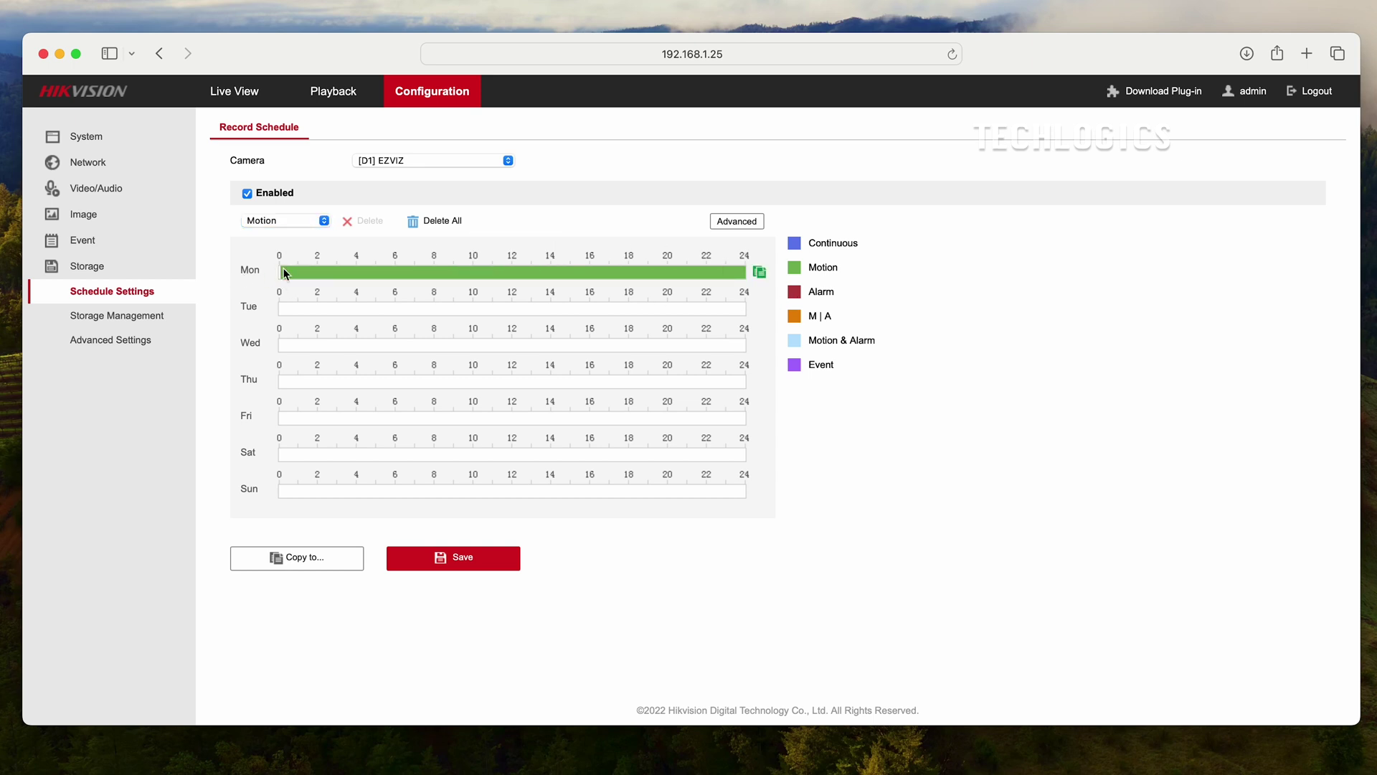
click(746, 273)
click(781, 279)
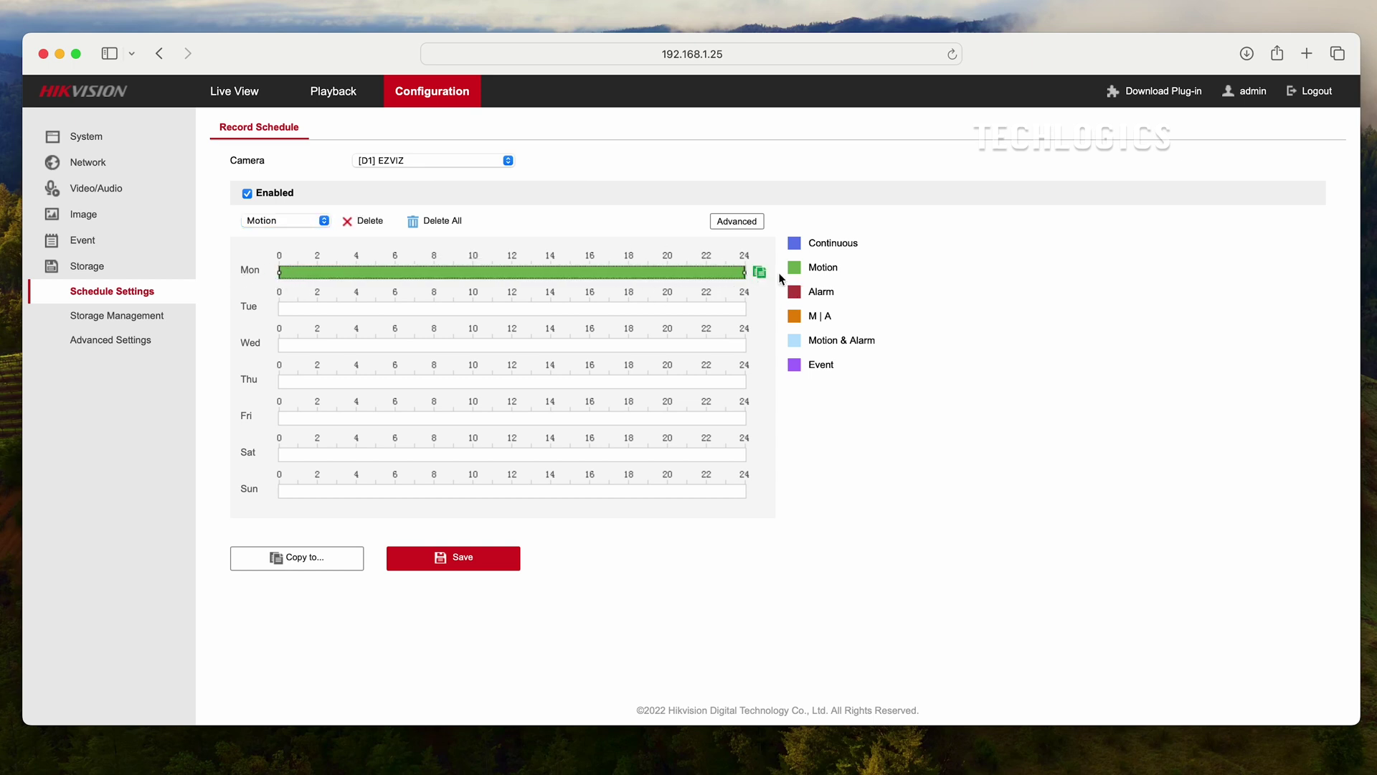
Copy Monday's Motion schedule to every day of the week.
click(304, 558)
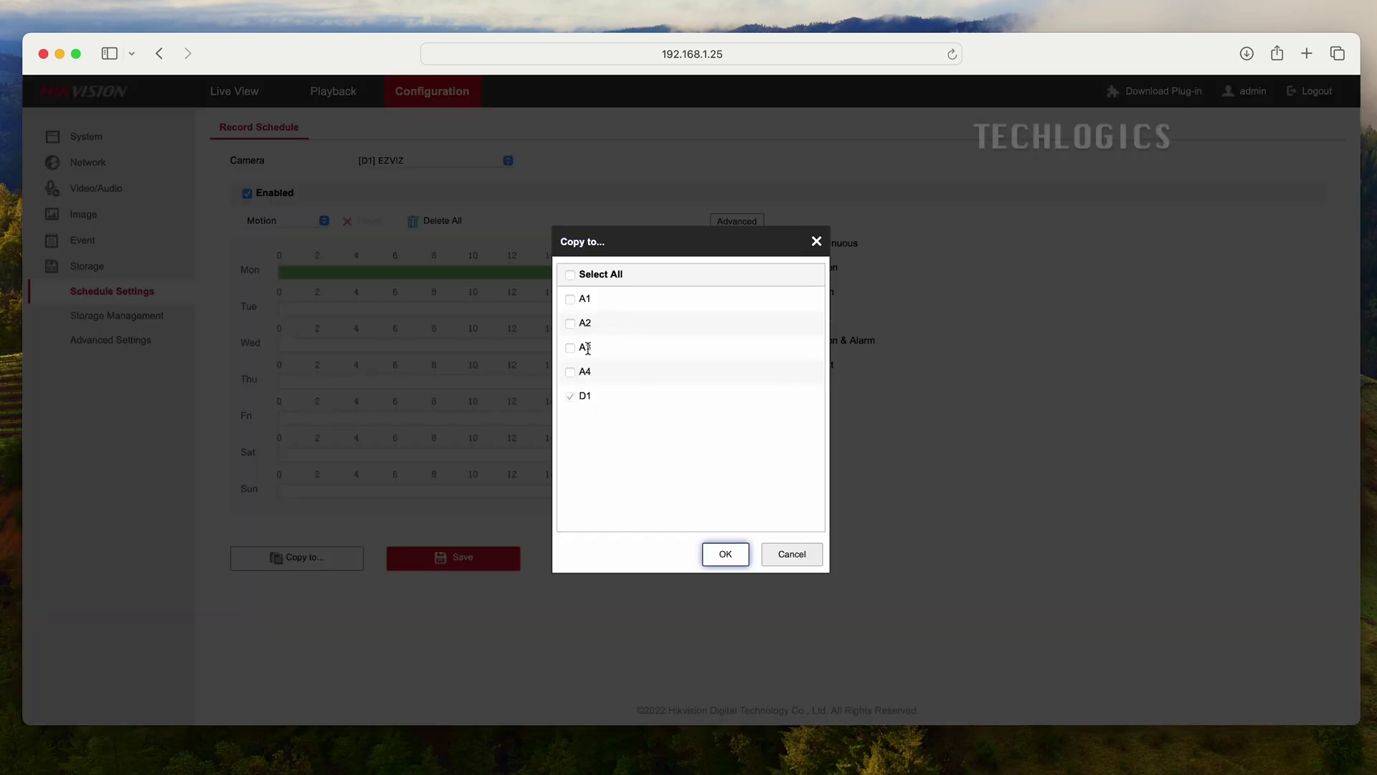
click(784, 554)
click(765, 270)
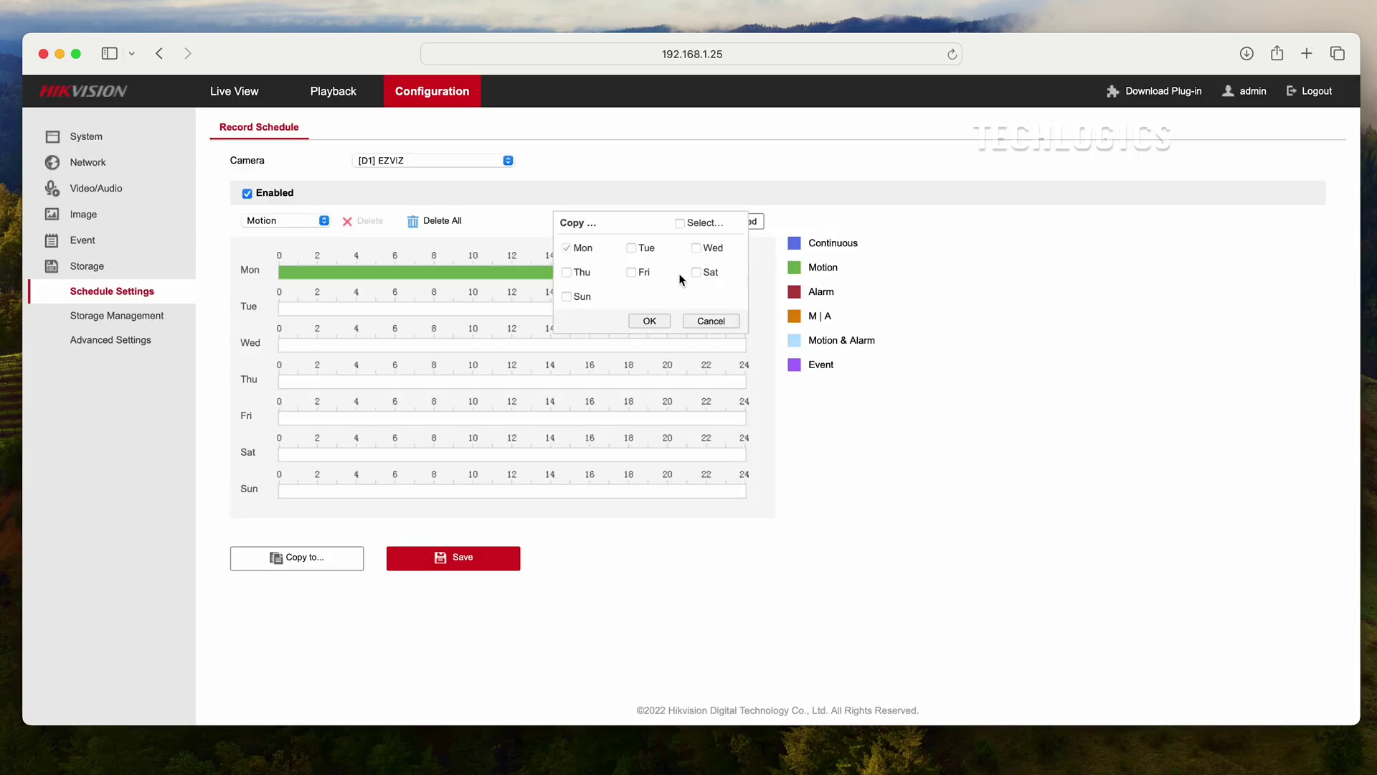
click(680, 223)
click(653, 322)
click(291, 220)
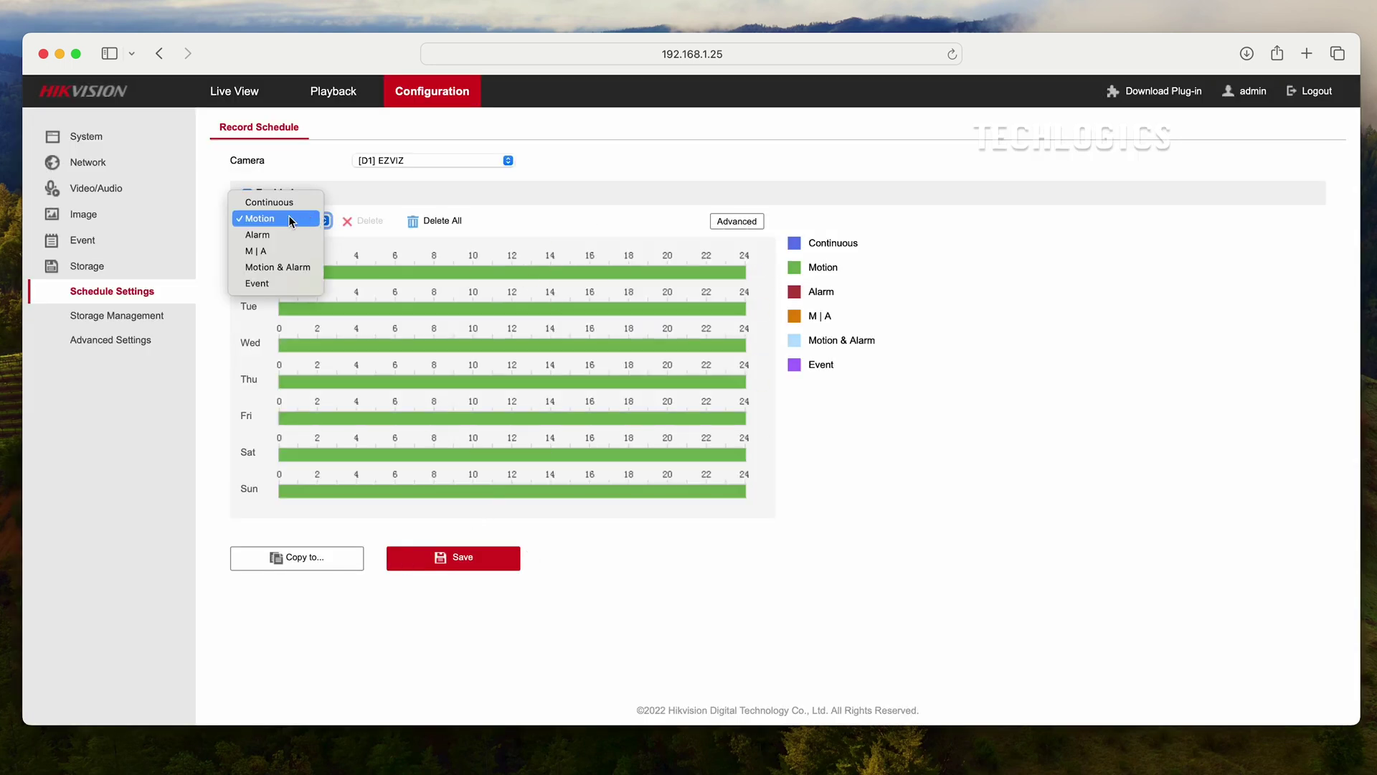
click(283, 201)
Switch back to Live View in a 2x2 grid and select the fourth window for EZVIZ.
click(141, 313)
click(135, 280)
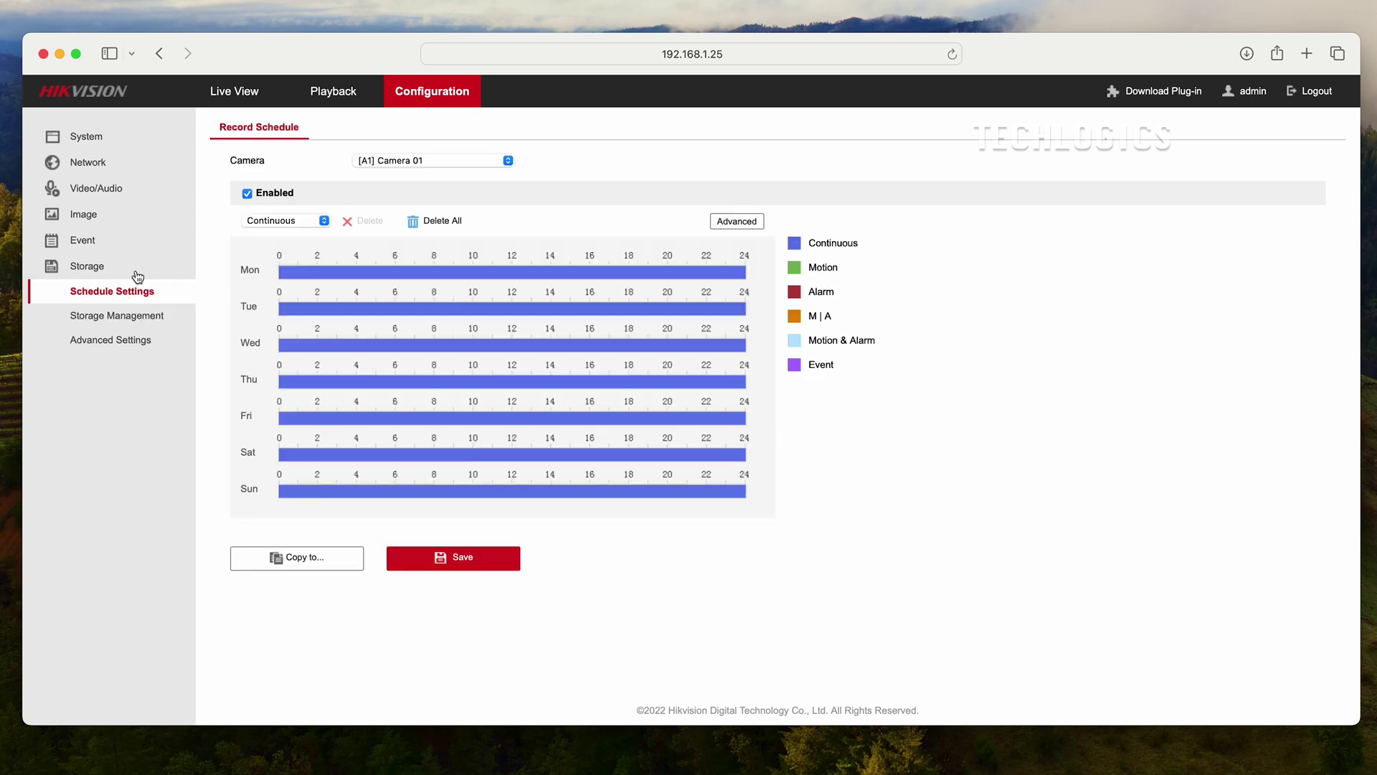
click(248, 92)
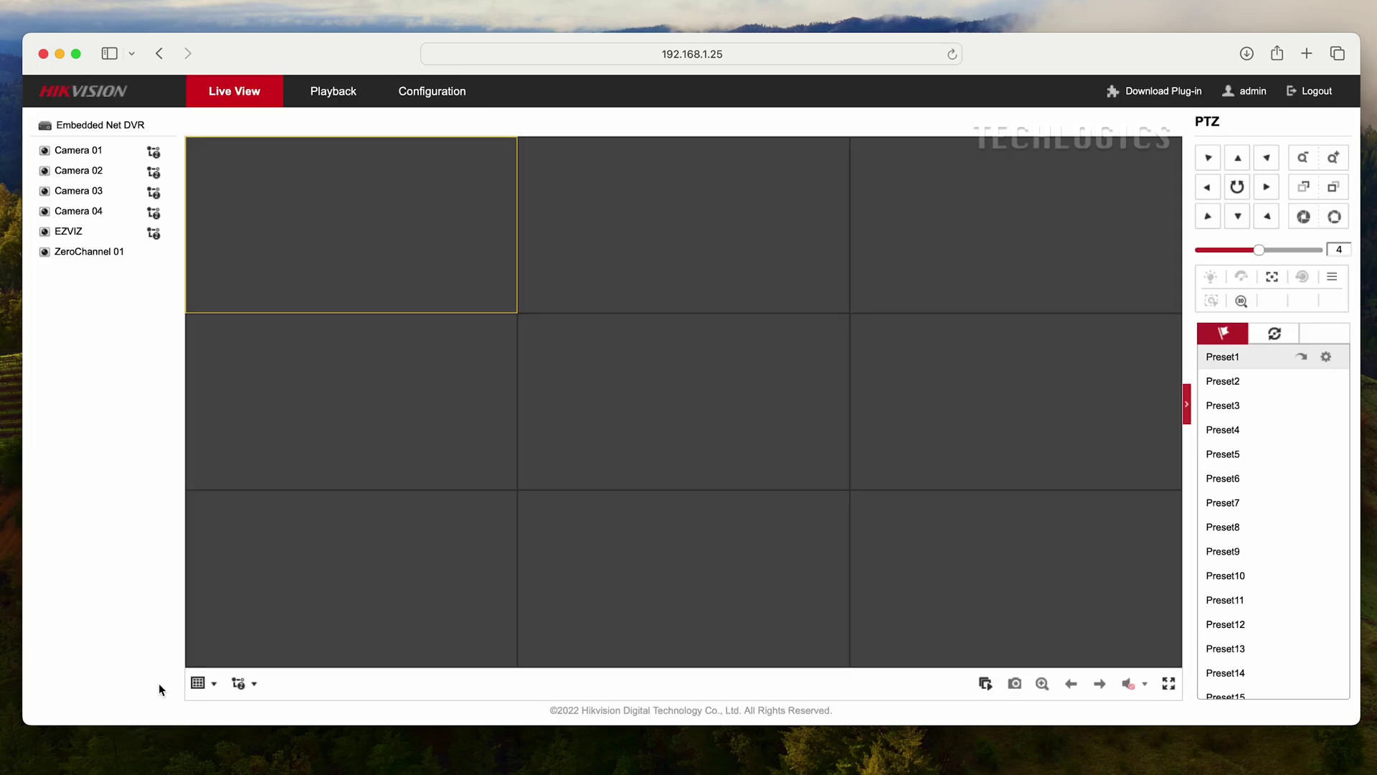
click(198, 683)
click(230, 713)
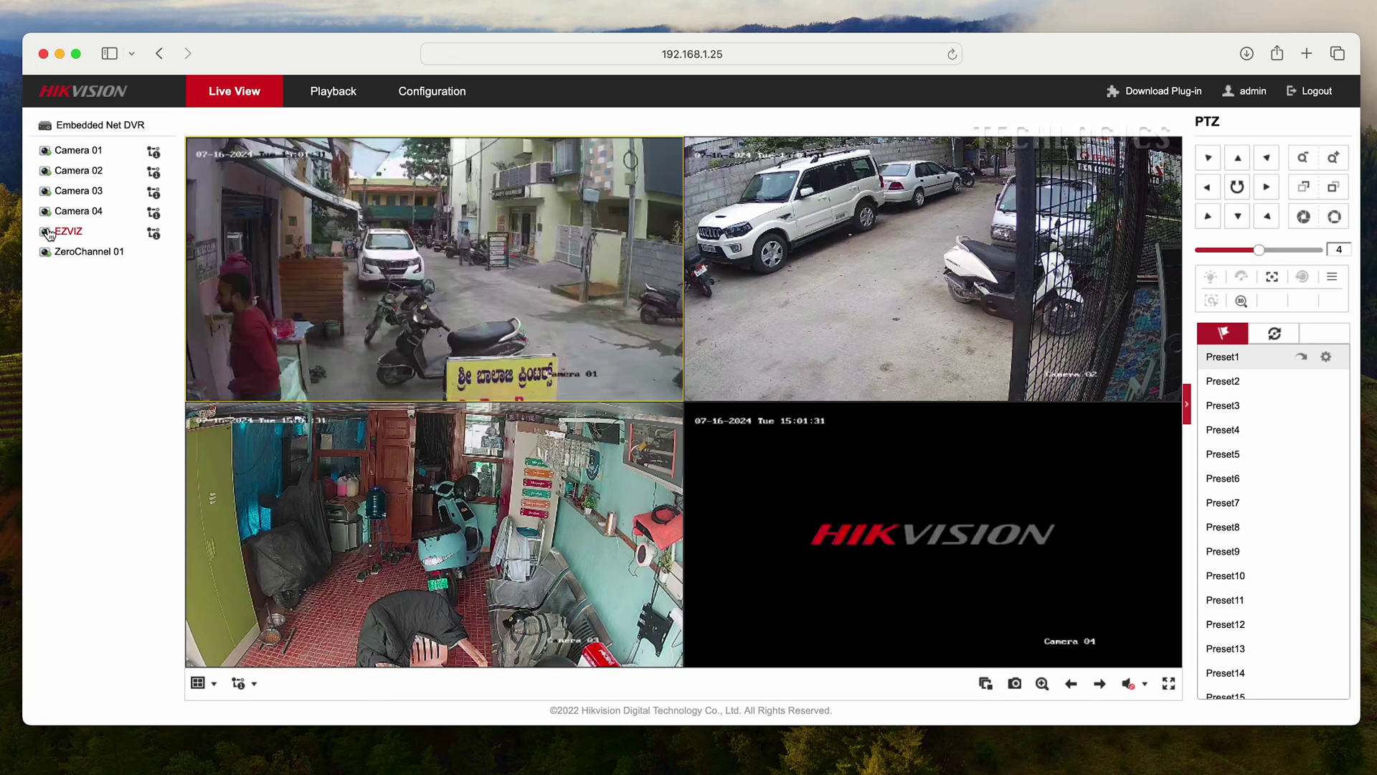
click(739, 489)
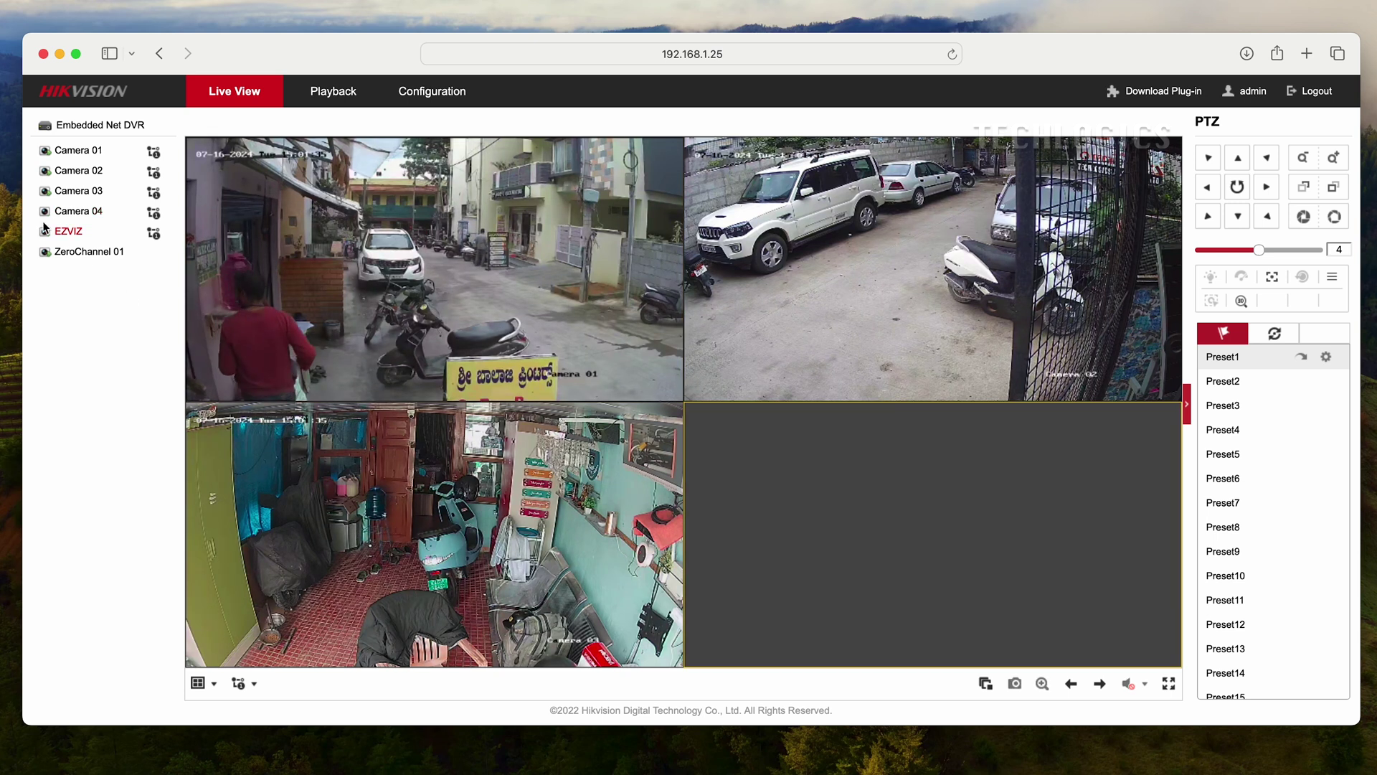